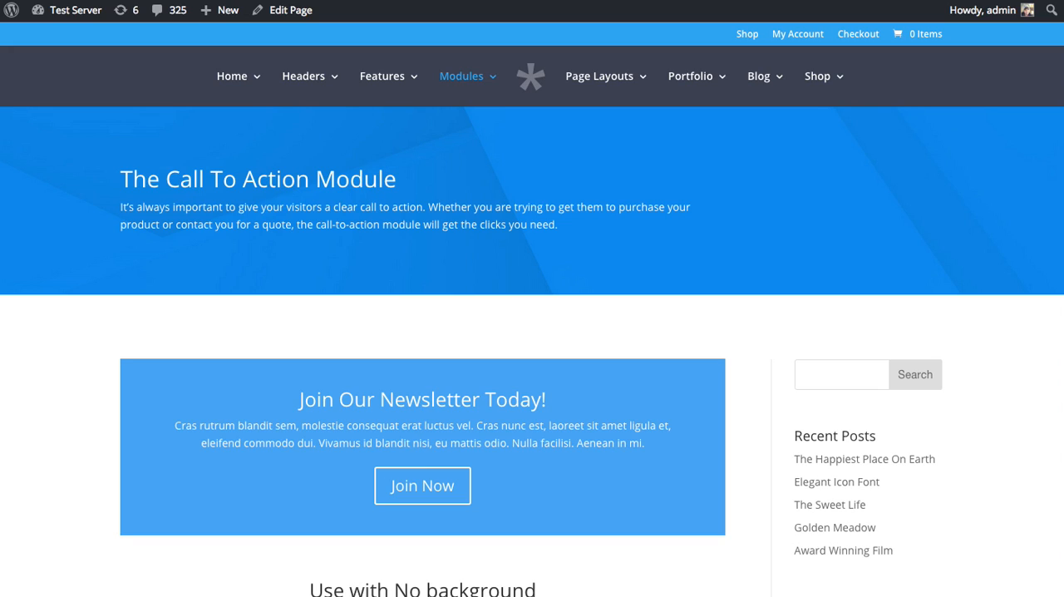
Look through the call to action examples on the demo page, from the newsletter box to the full-width version
scroll(733, 259, down, 3)
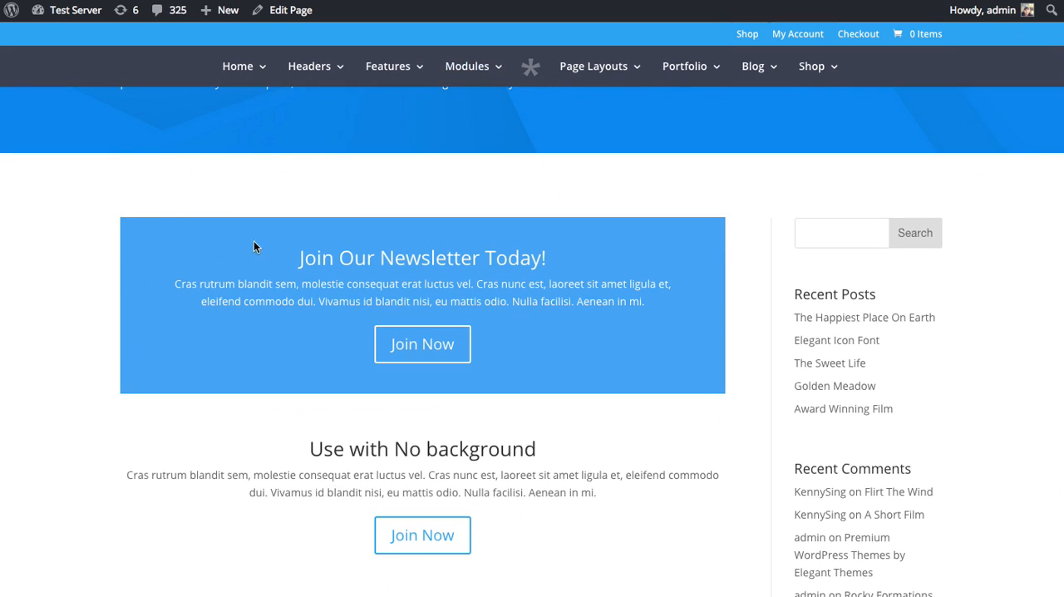
scroll(515, 265, down, 4)
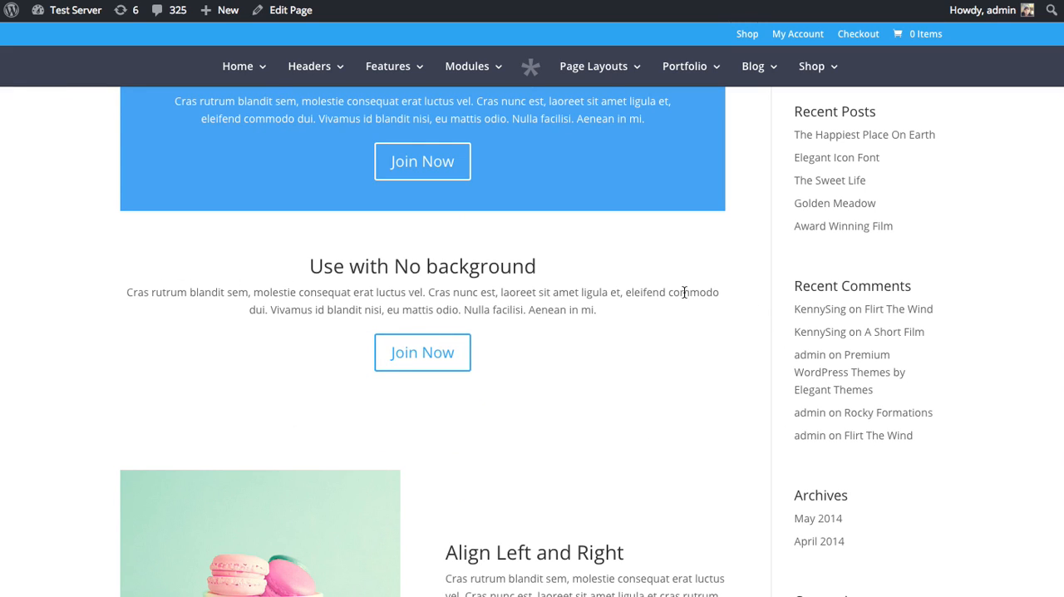
scroll(631, 284, down, 3)
scroll(635, 283, down, 4)
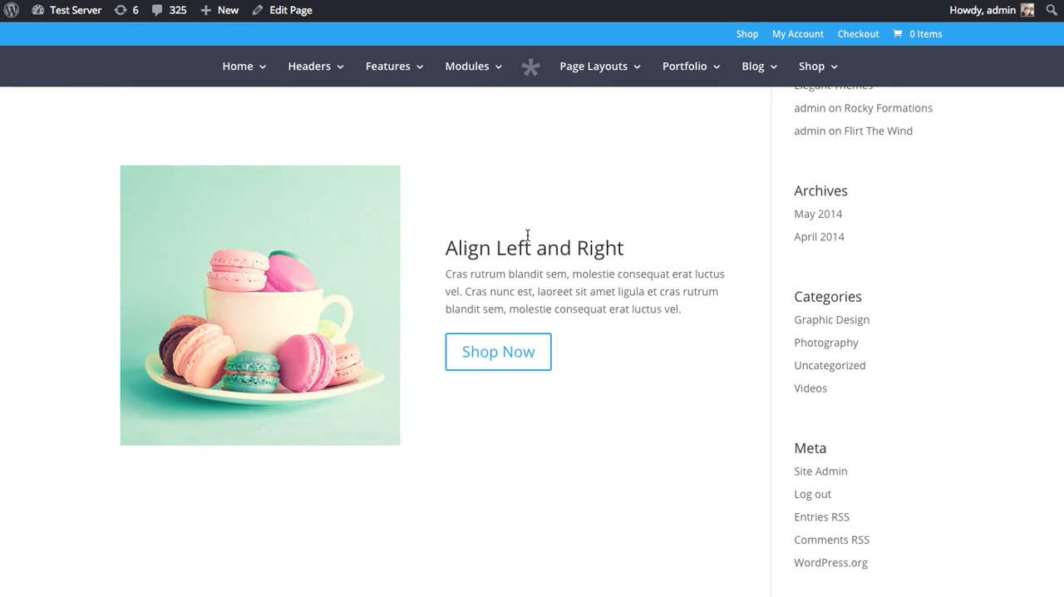
scroll(456, 341, down, 10)
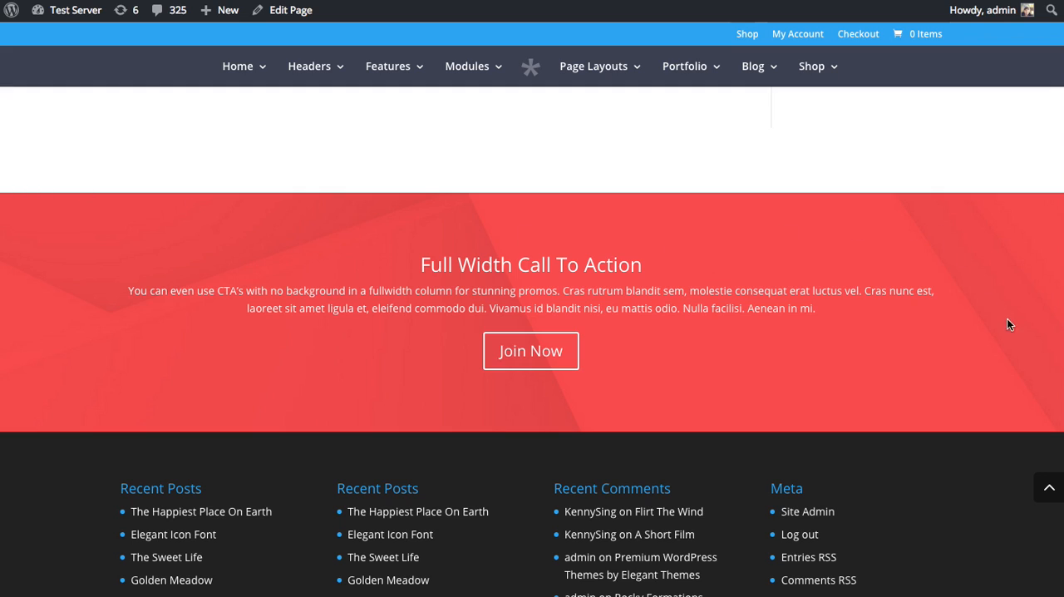
scroll(940, 312, down, 1)
scroll(959, 332, up, 2)
scroll(946, 313, down, 2)
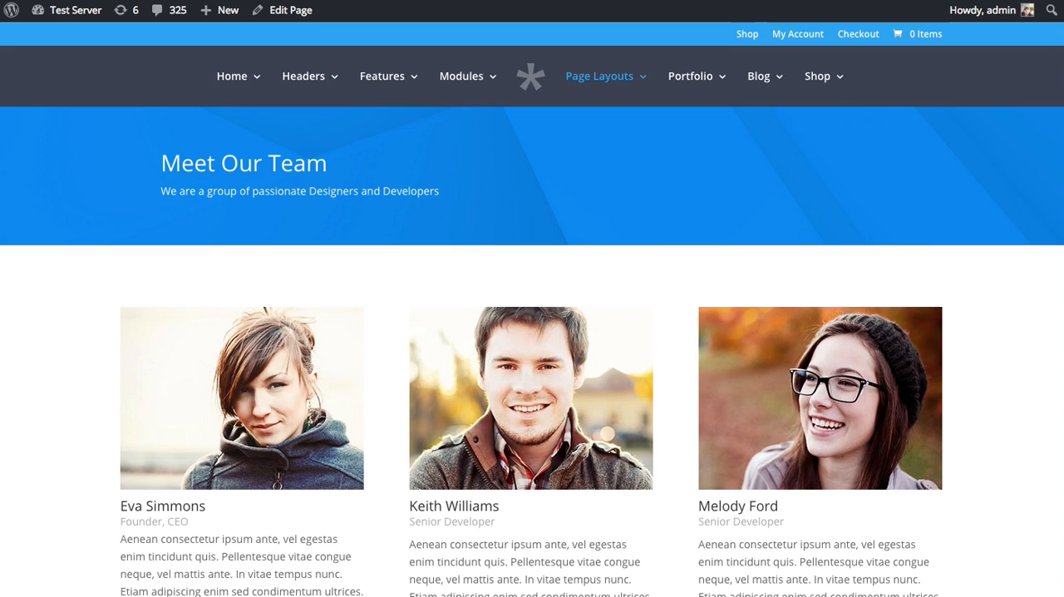
Review the Meet Our Team page through its Our Recent Work section and open the page for editing
scroll(1061, 194, down, 6)
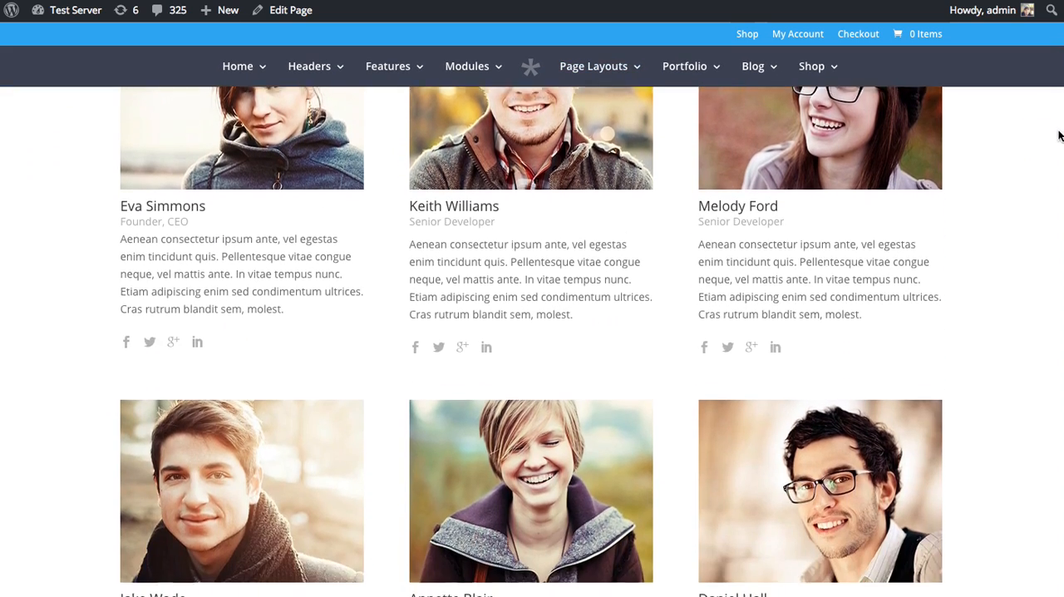
scroll(1061, 193, down, 7)
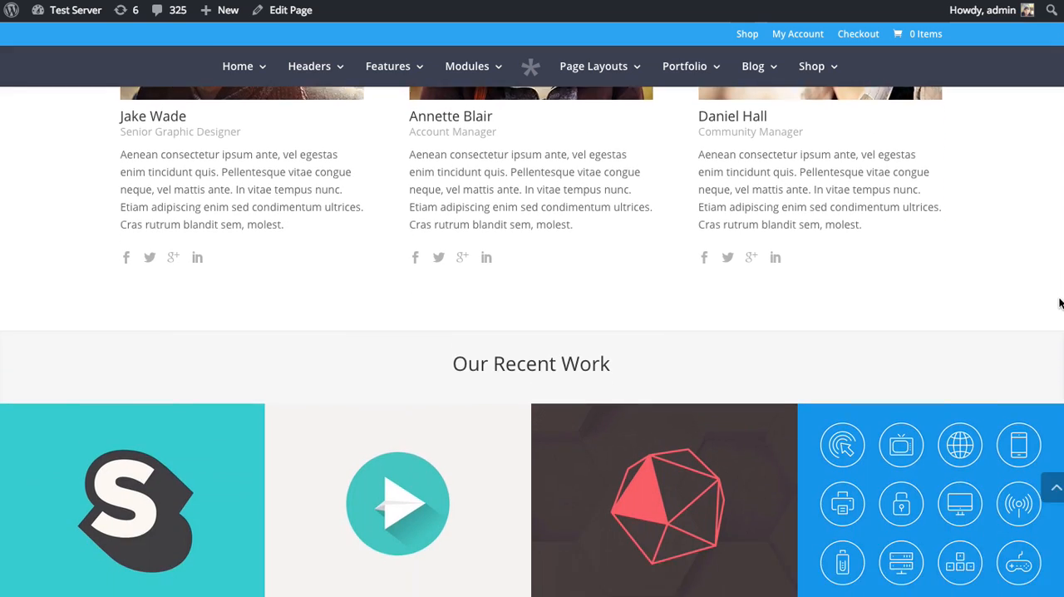
scroll(1060, 416, up, 4)
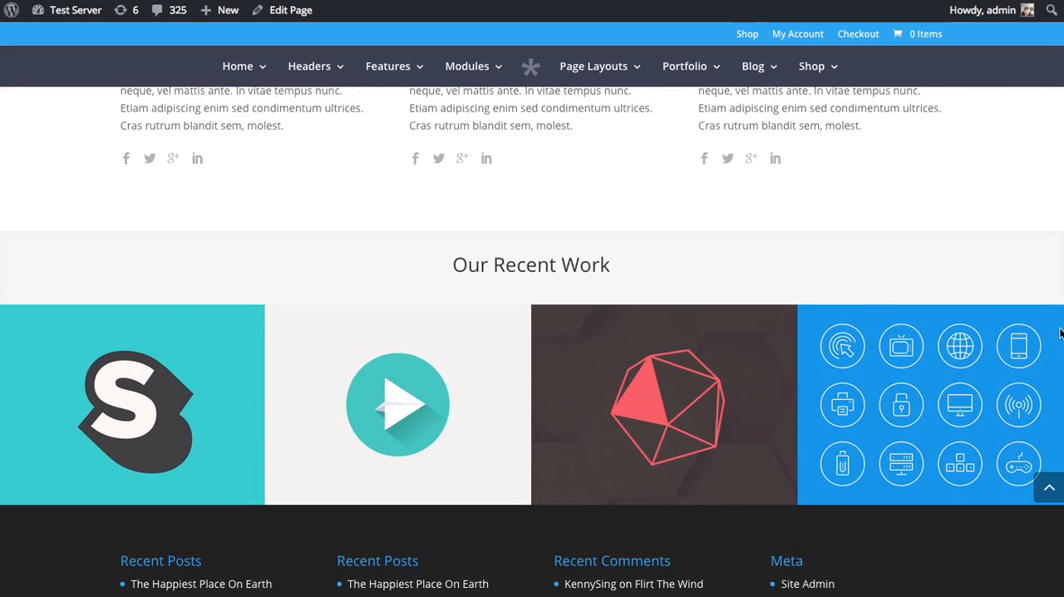
scroll(1060, 316, up, 1)
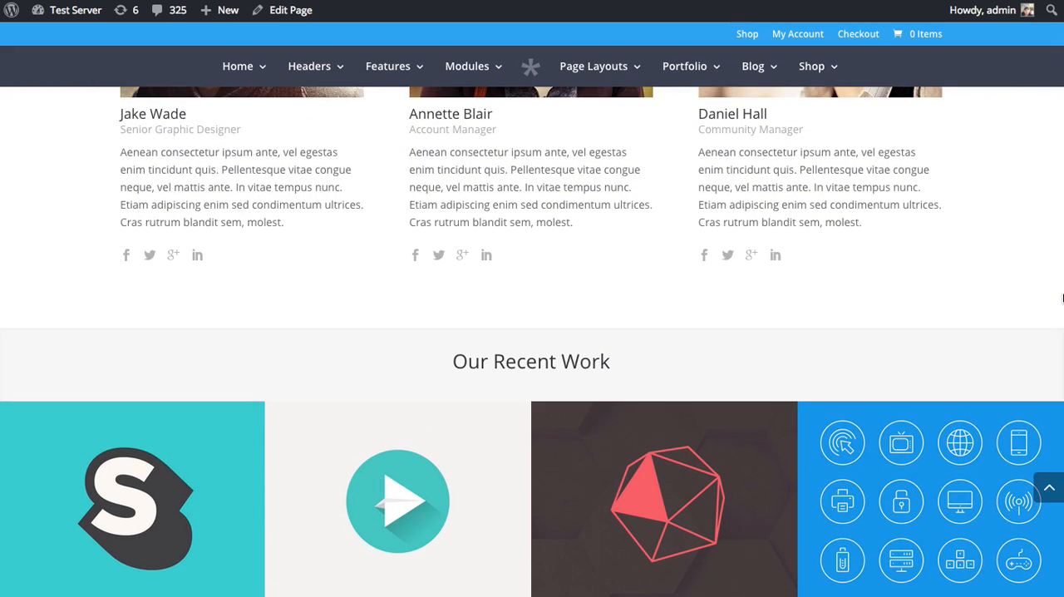
scroll(1063, 304, down, 3)
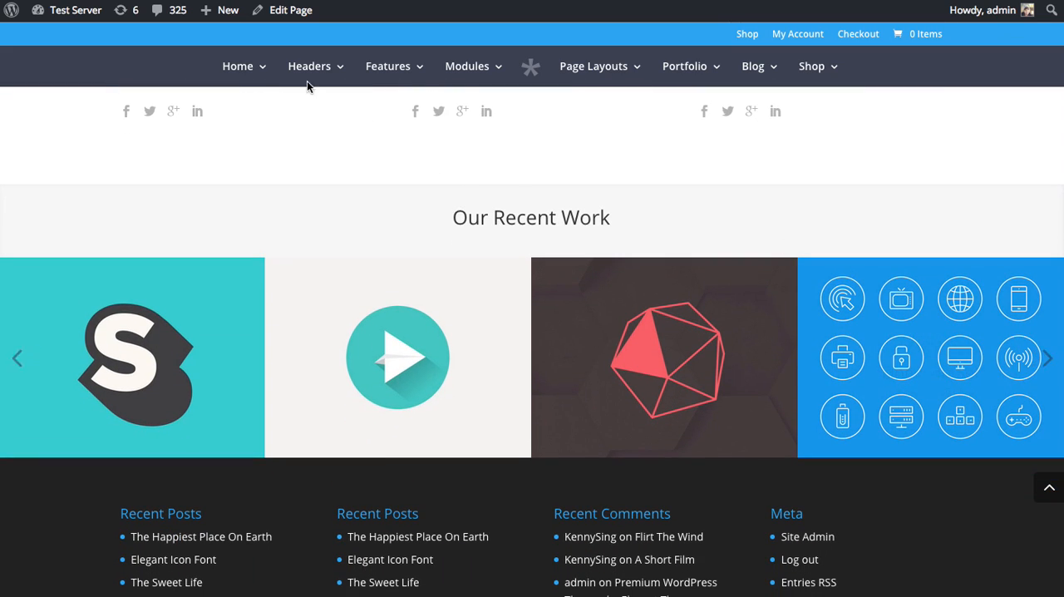
click(289, 17)
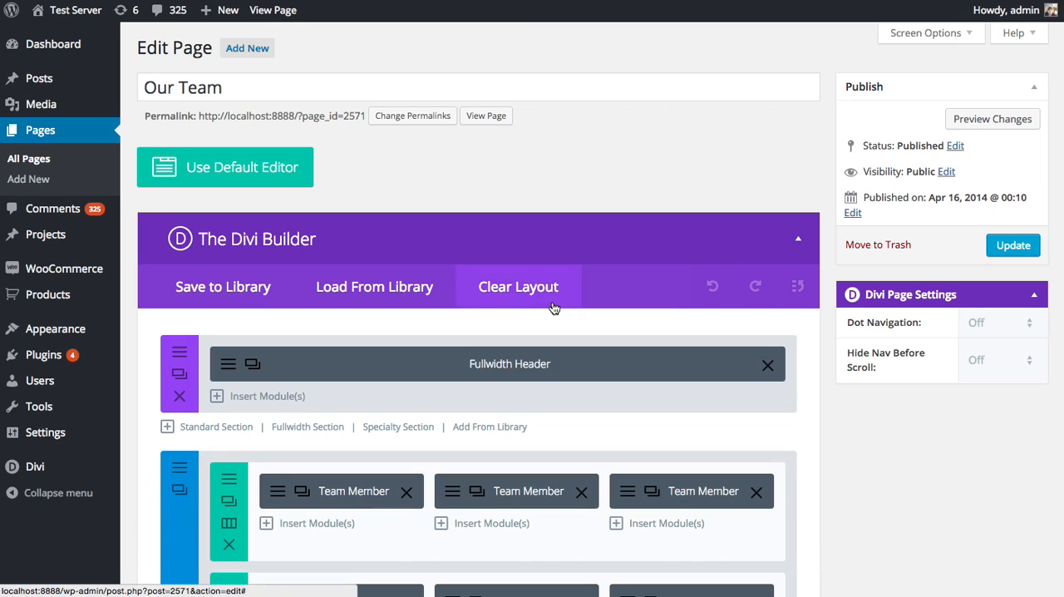
Add a standard section with a single-column row below the Fullwidth Portfolio section and insert a Call To Action module in it
scroll(555, 304, down, 2)
scroll(554, 305, down, 7)
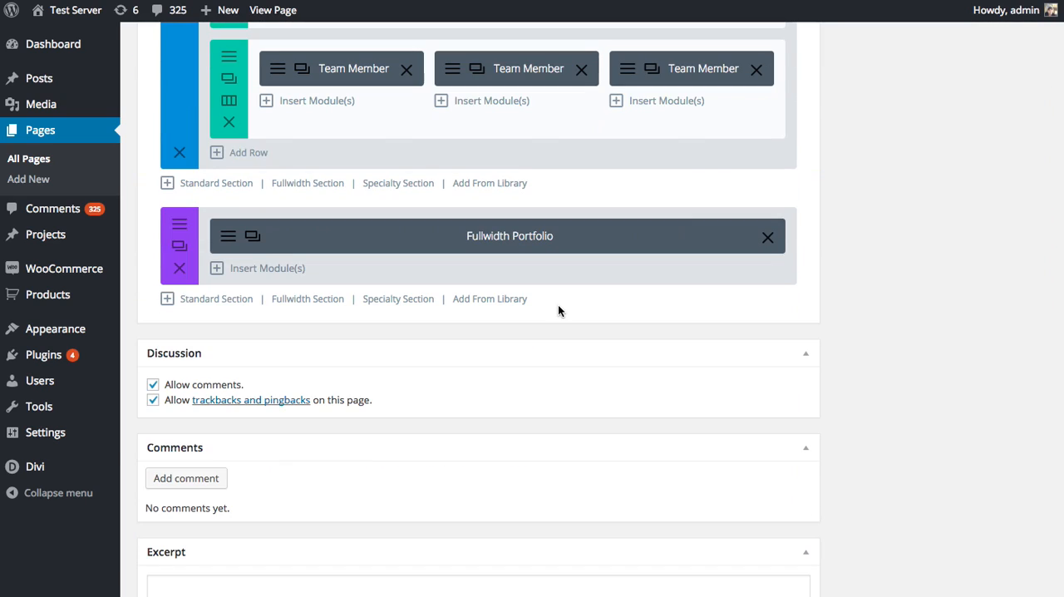
click(215, 300)
click(292, 233)
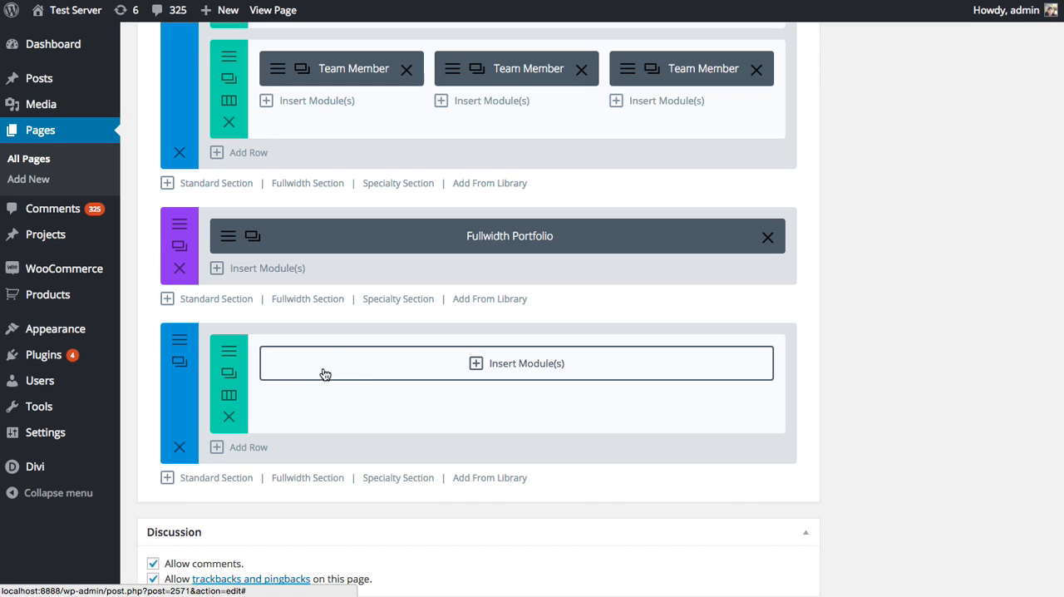
click(393, 371)
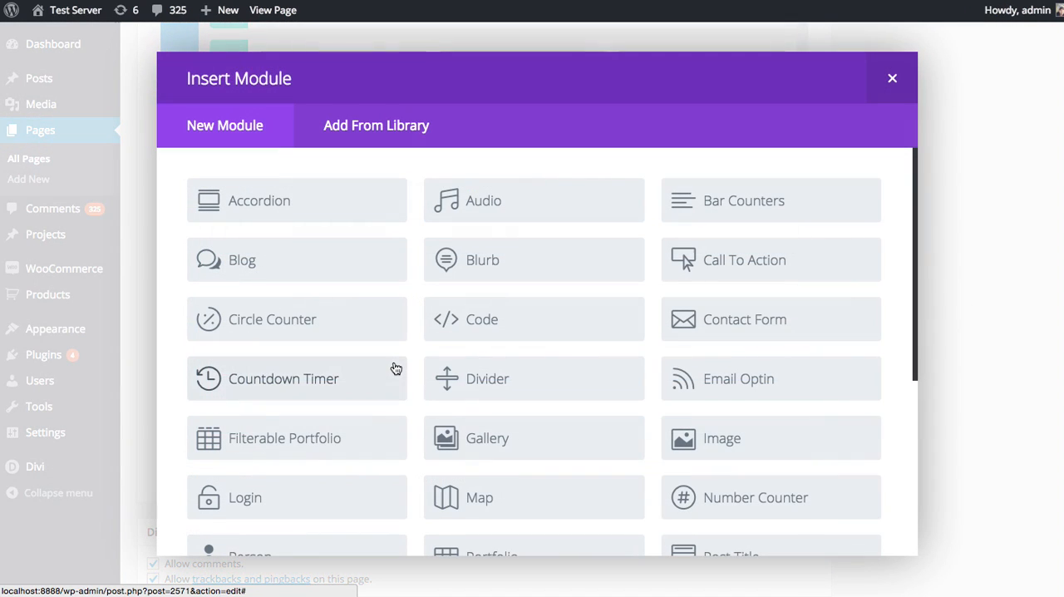
click(759, 264)
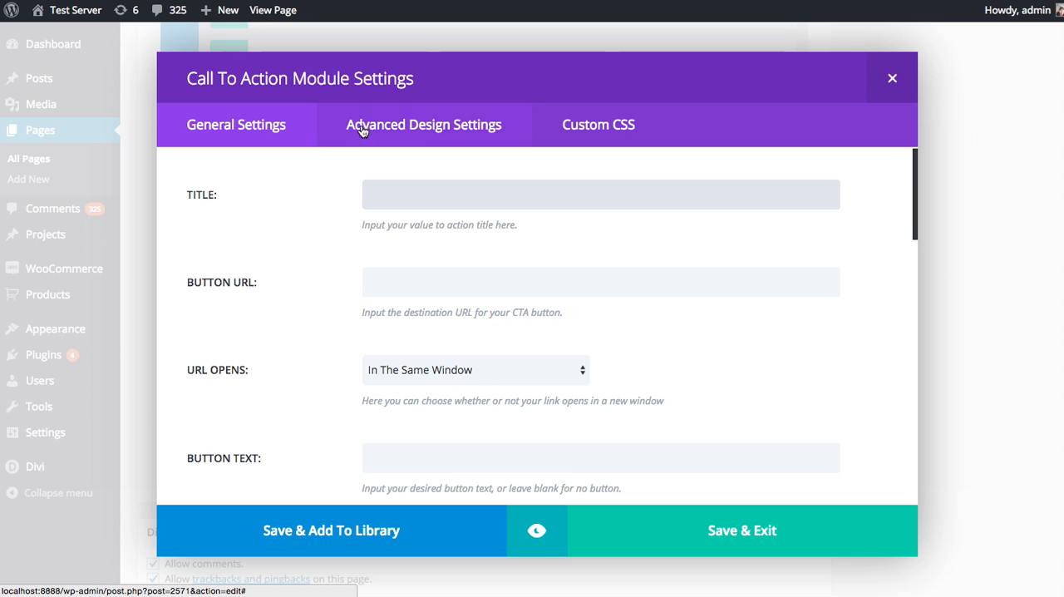
Examine the Call To Action module's advanced design options and its custom CSS fields
click(397, 130)
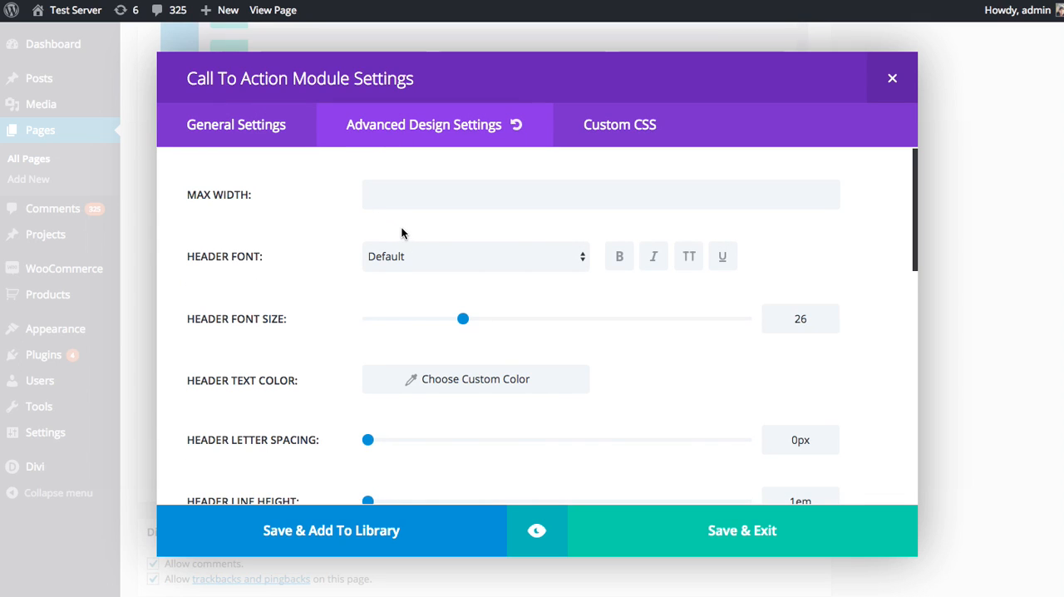
click(610, 139)
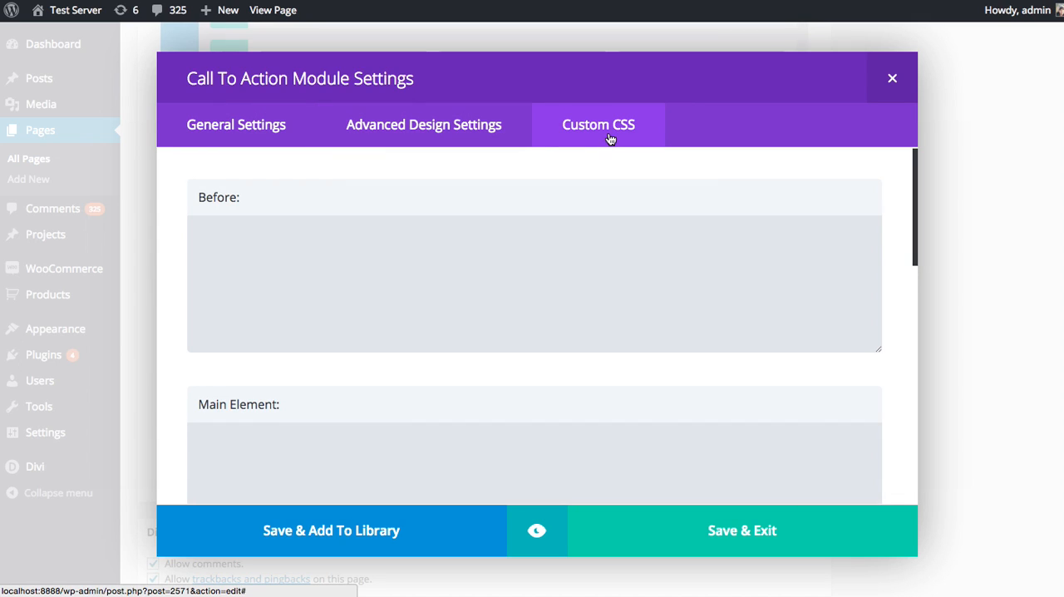
click(227, 129)
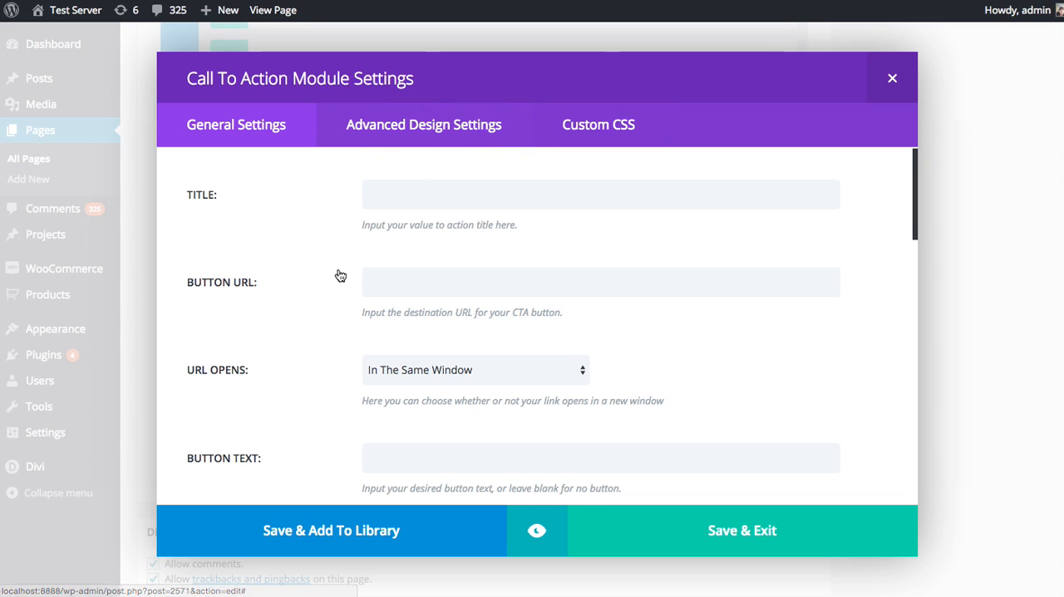
click(431, 129)
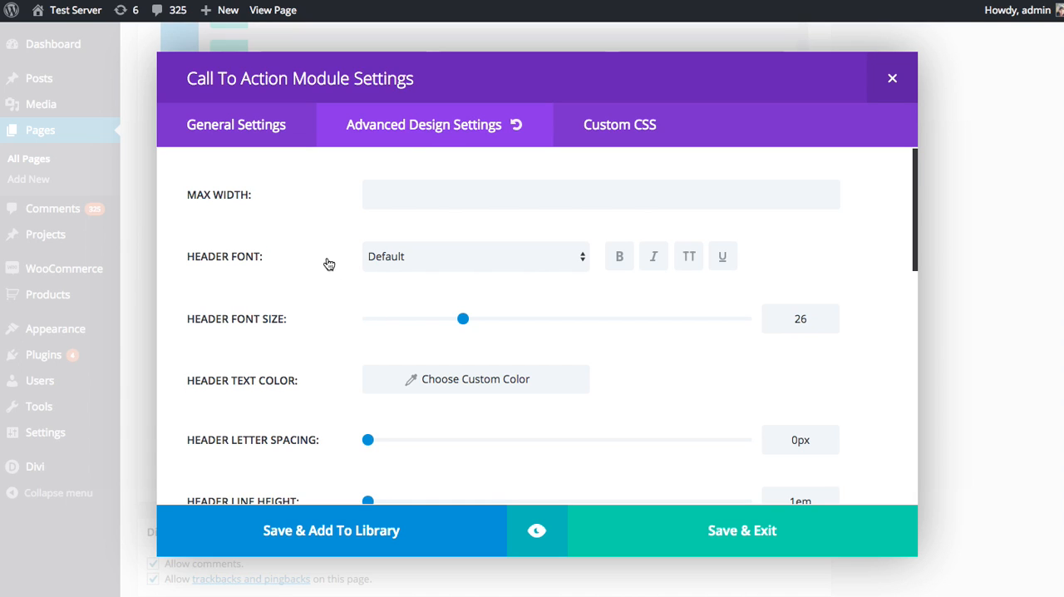
scroll(335, 249, down, 5)
scroll(339, 249, down, 5)
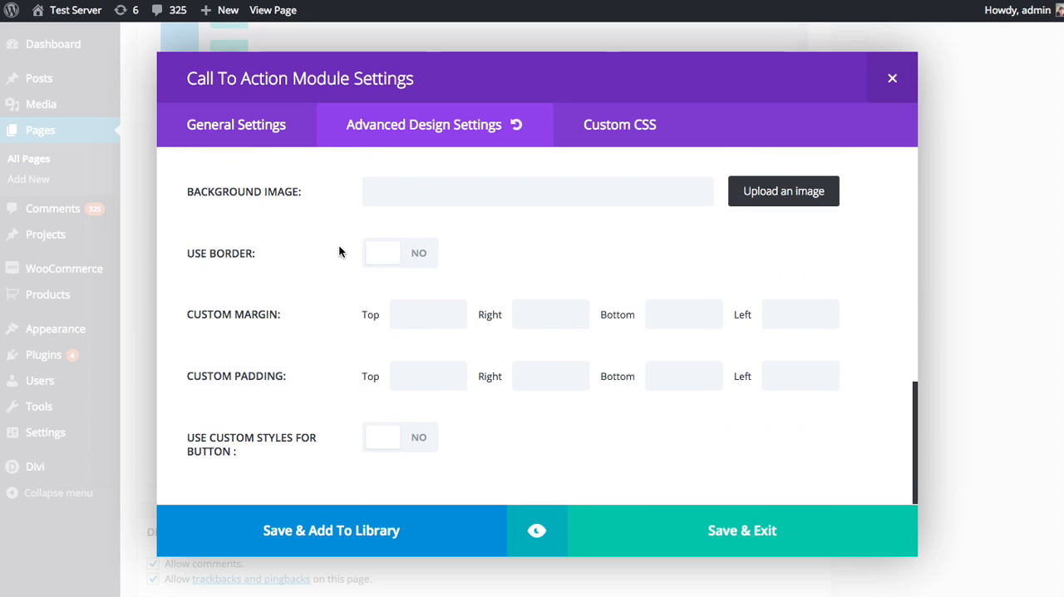
scroll(348, 281, up, 10)
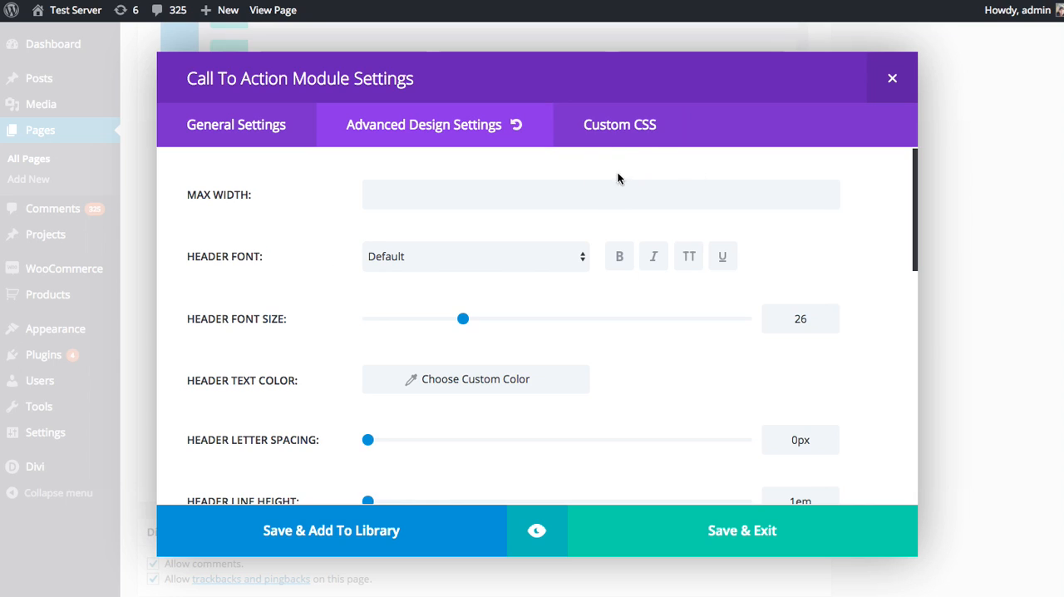
click(641, 131)
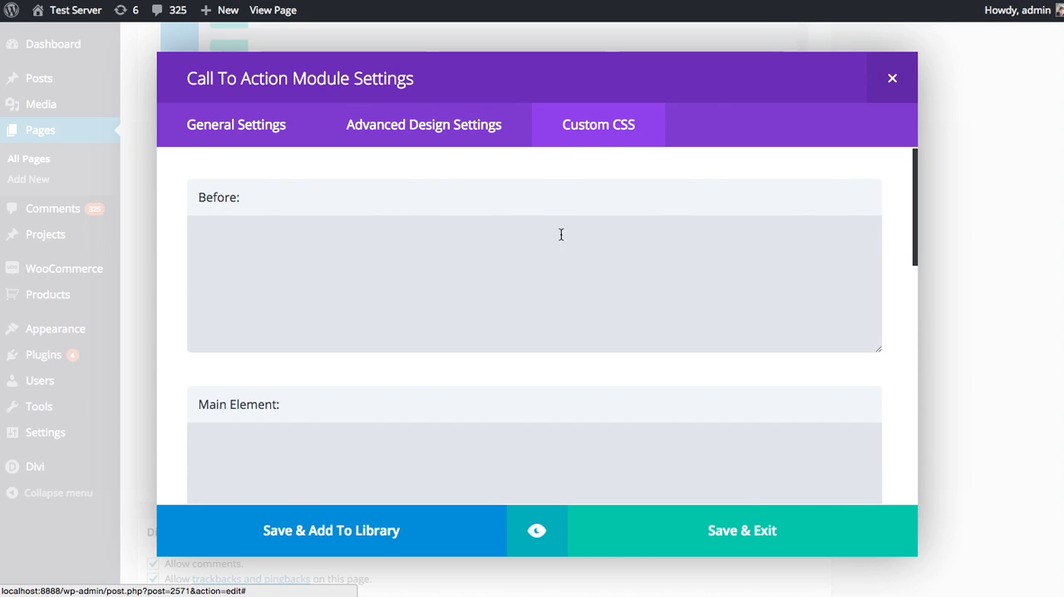
click(524, 247)
scroll(499, 290, down, 2)
click(456, 370)
scroll(503, 324, up, 2)
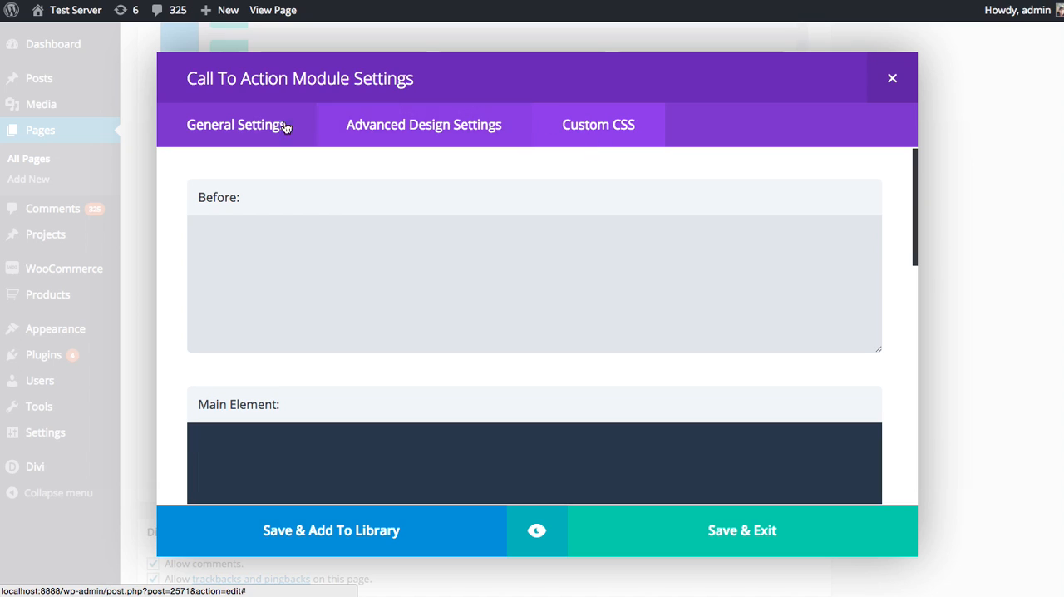
Set the Call To Action module's title to "Request A Free Quote" in the general settings
click(250, 127)
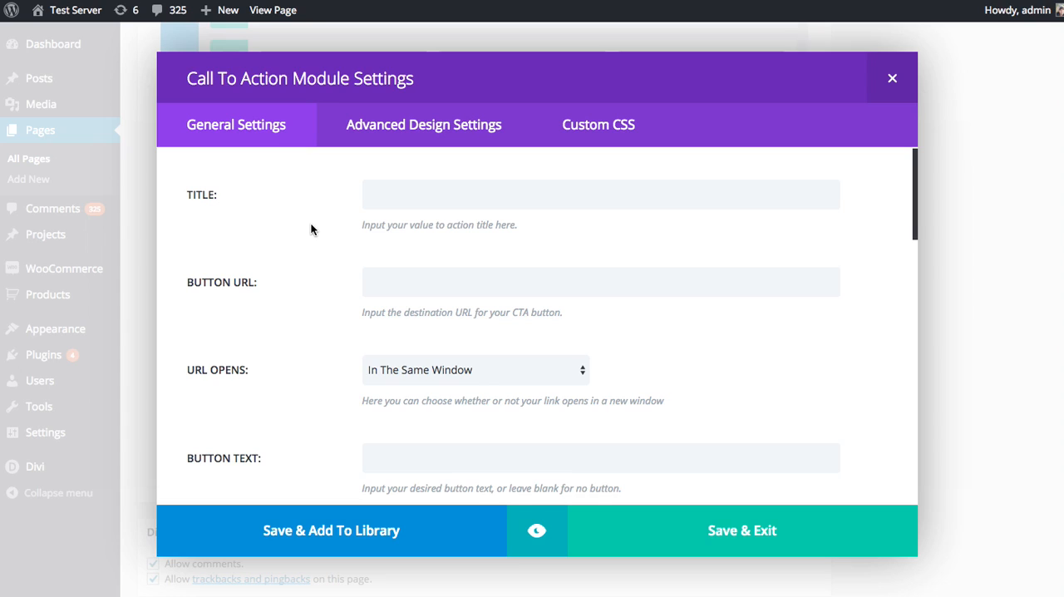
click(388, 194)
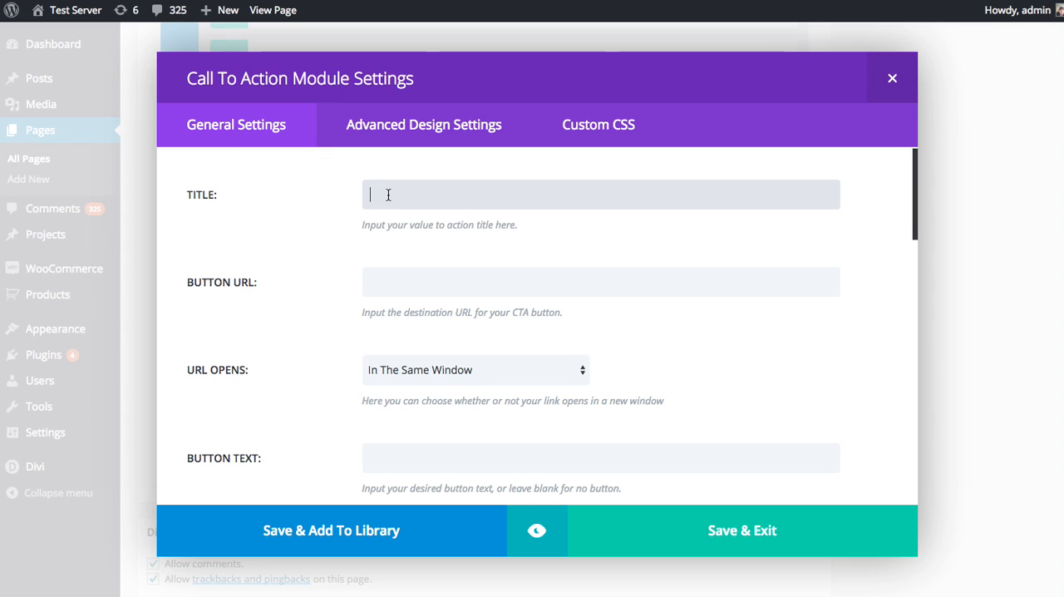
text(Request A Free Quote)
click(371, 282)
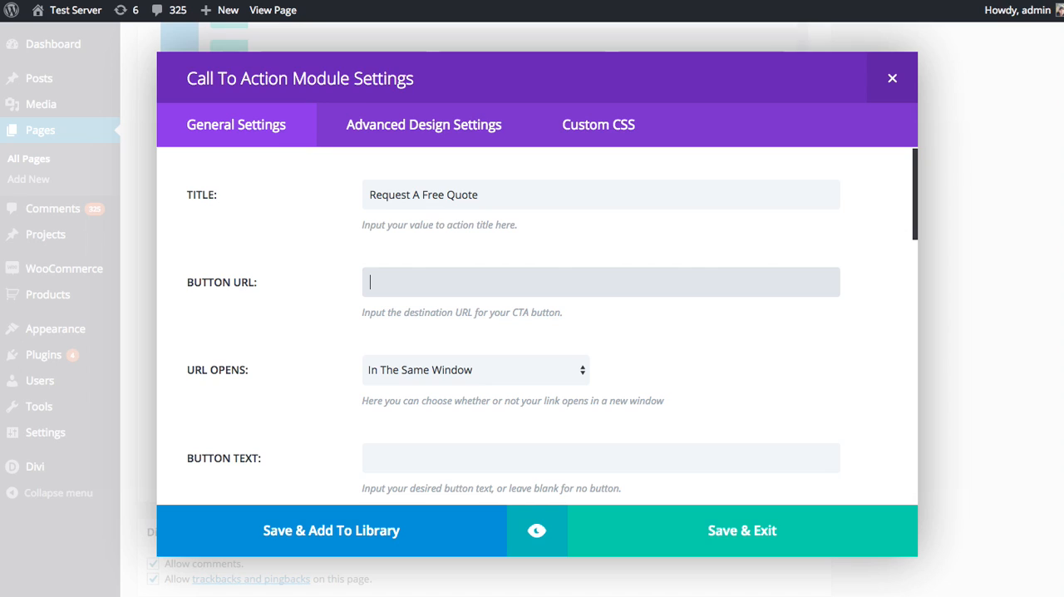
text(http://www.mywe)
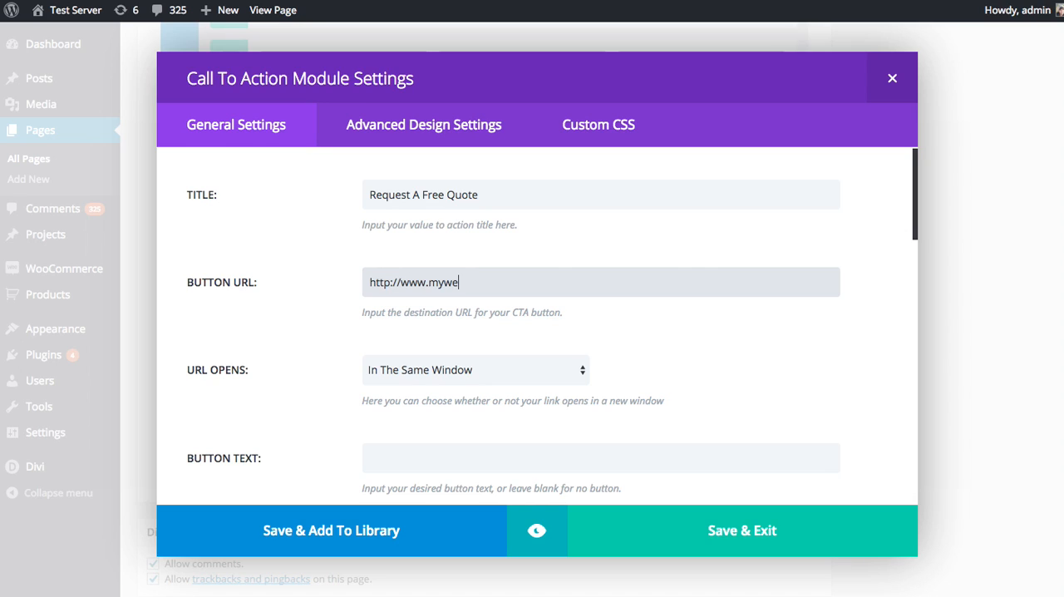
text(bsite.com/contact/)
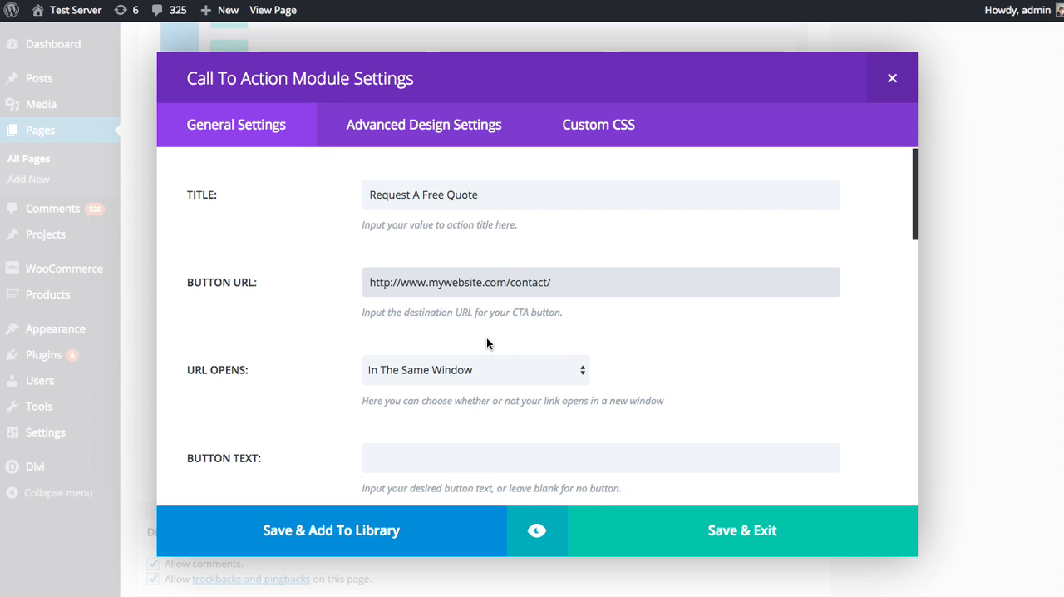
click(487, 372)
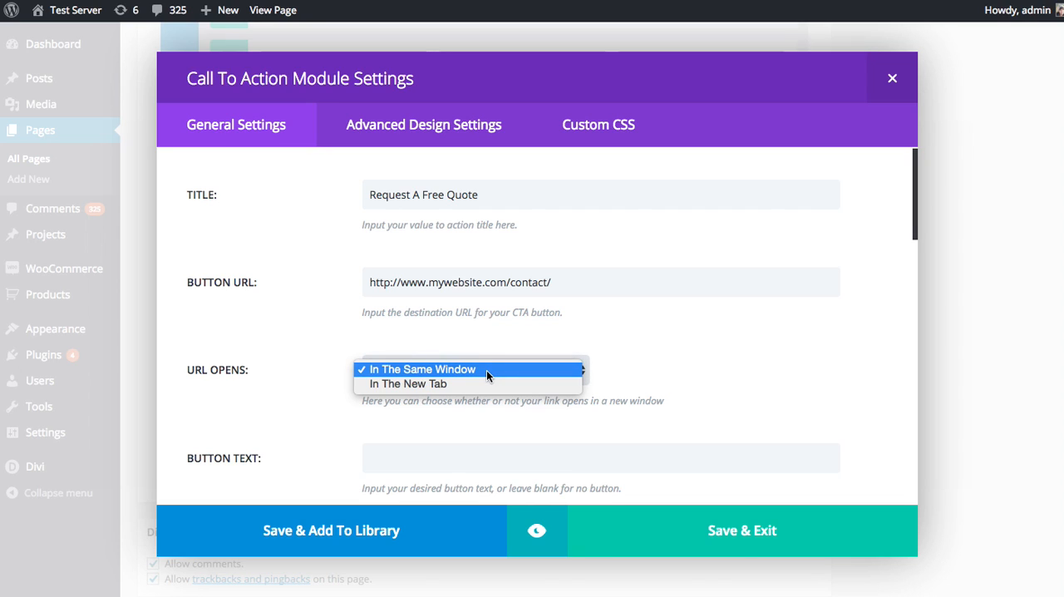
click(455, 459)
Examine the button text, background color, text color and text orientation options, keeping Light text and Left orientation
scroll(518, 437, down, 2)
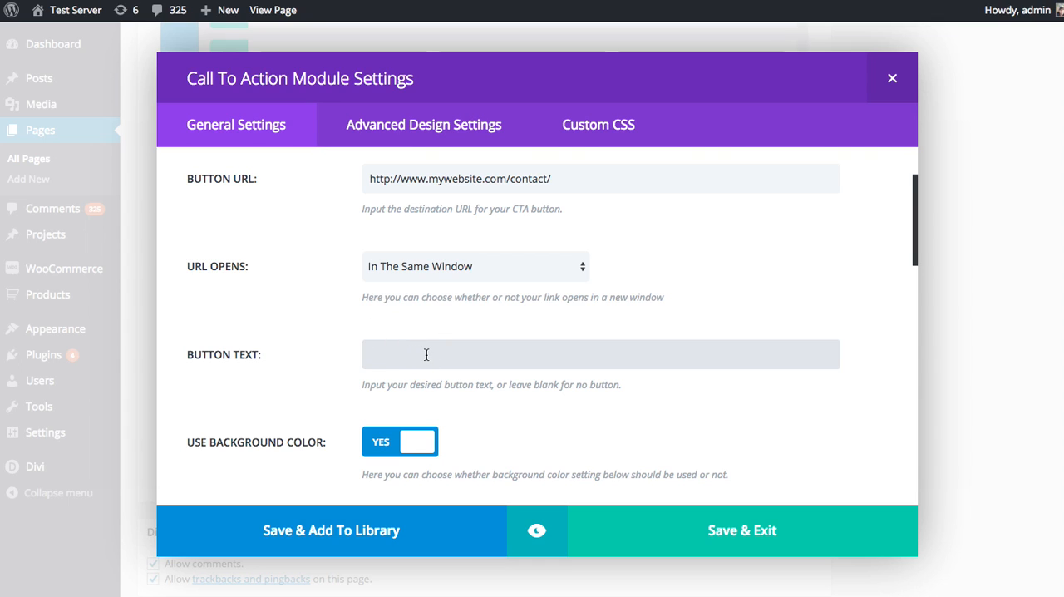
scroll(426, 355, down, 5)
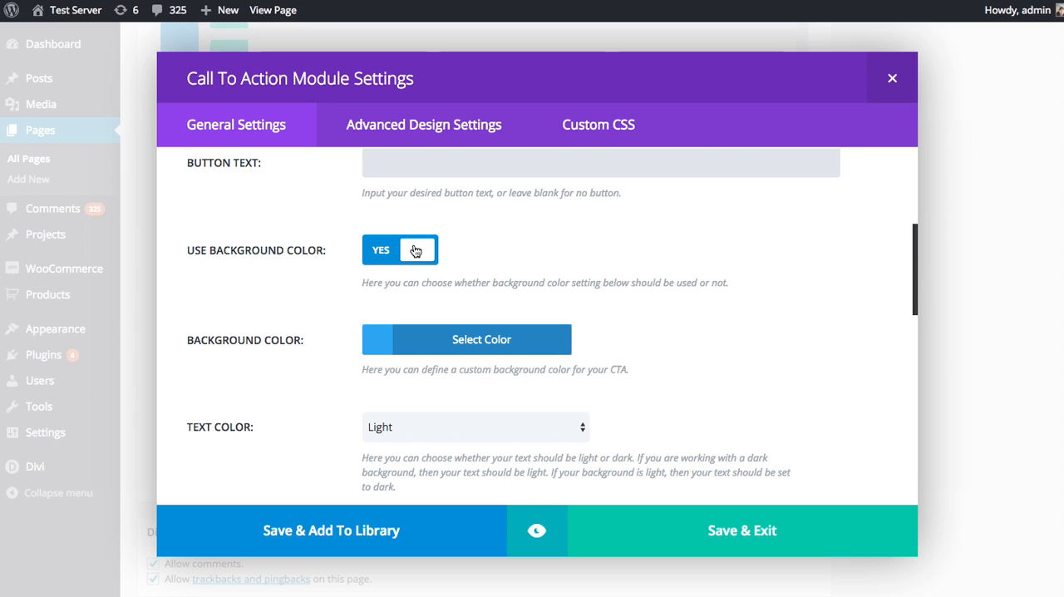
scroll(457, 283, down, 1)
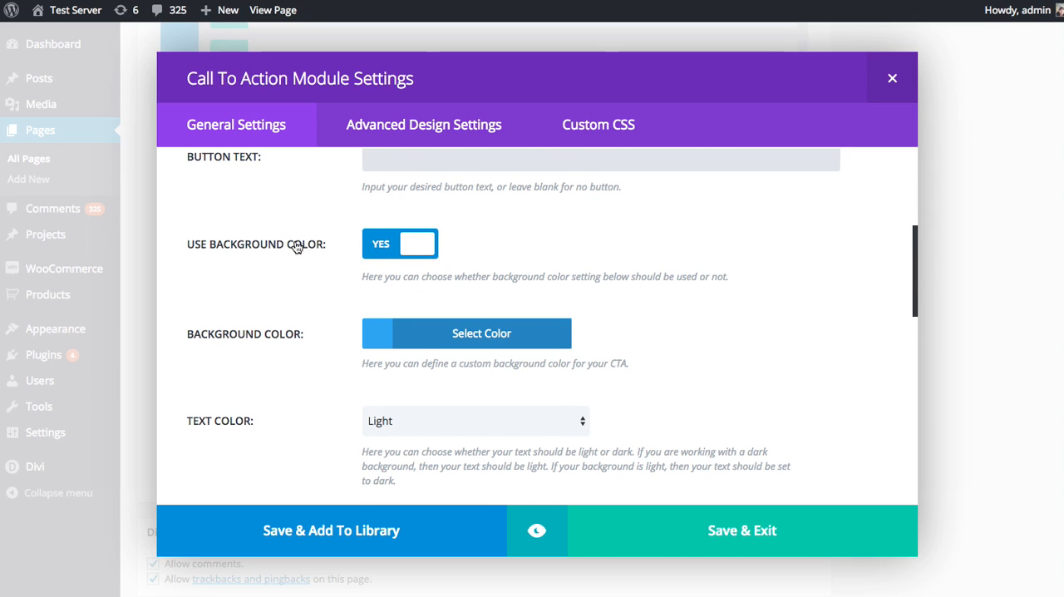
scroll(225, 283, down, 2)
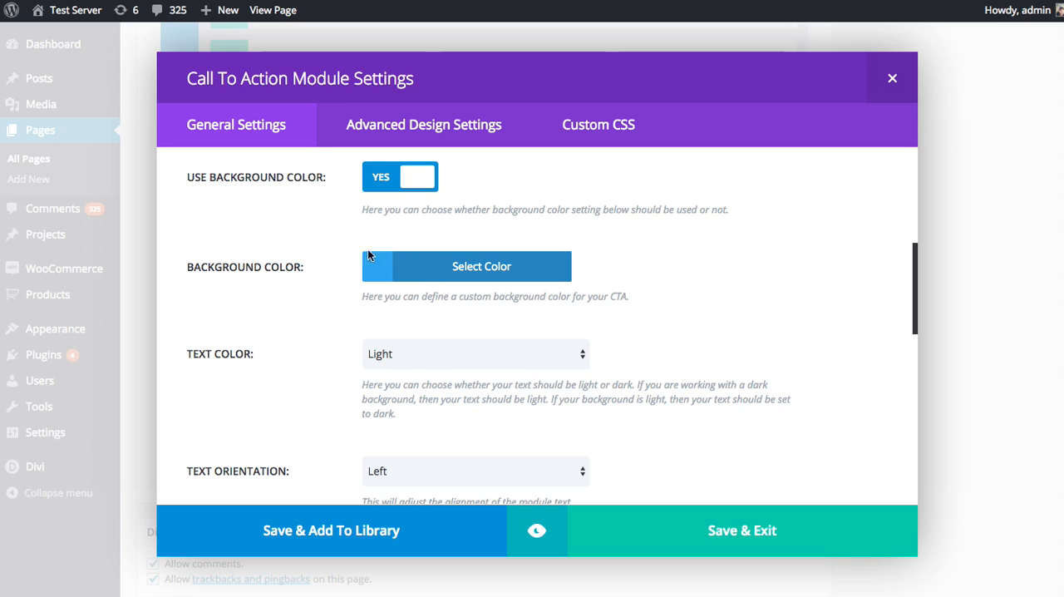
scroll(598, 260, down, 2)
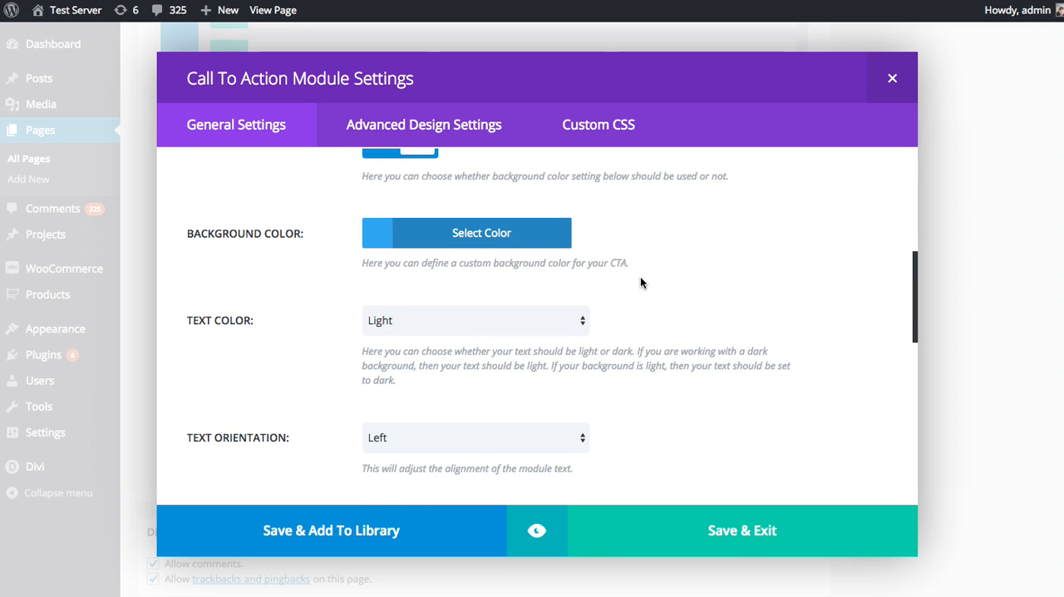
scroll(640, 279, down, 1)
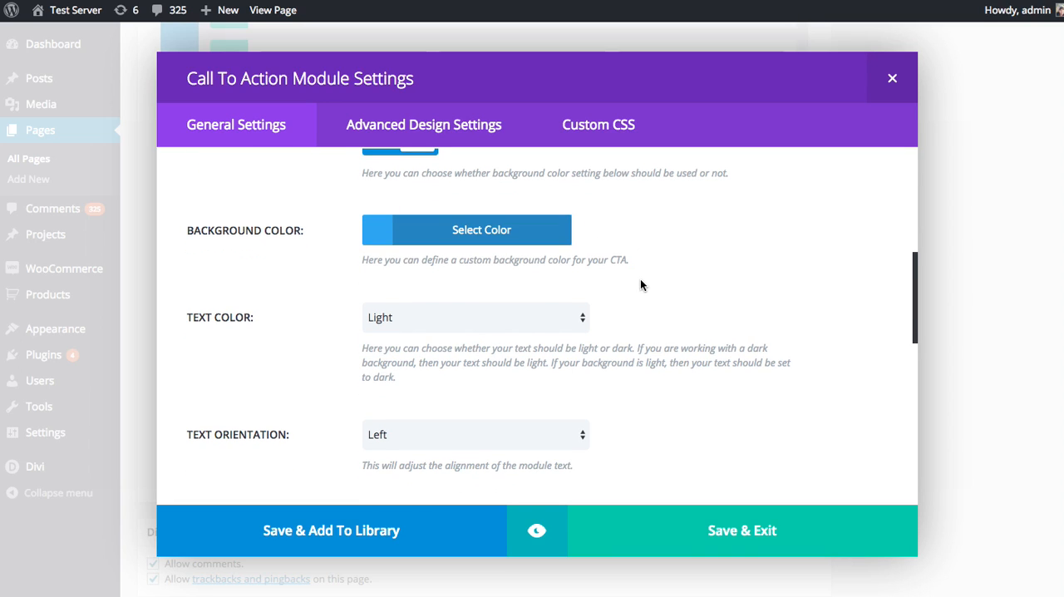
click(500, 321)
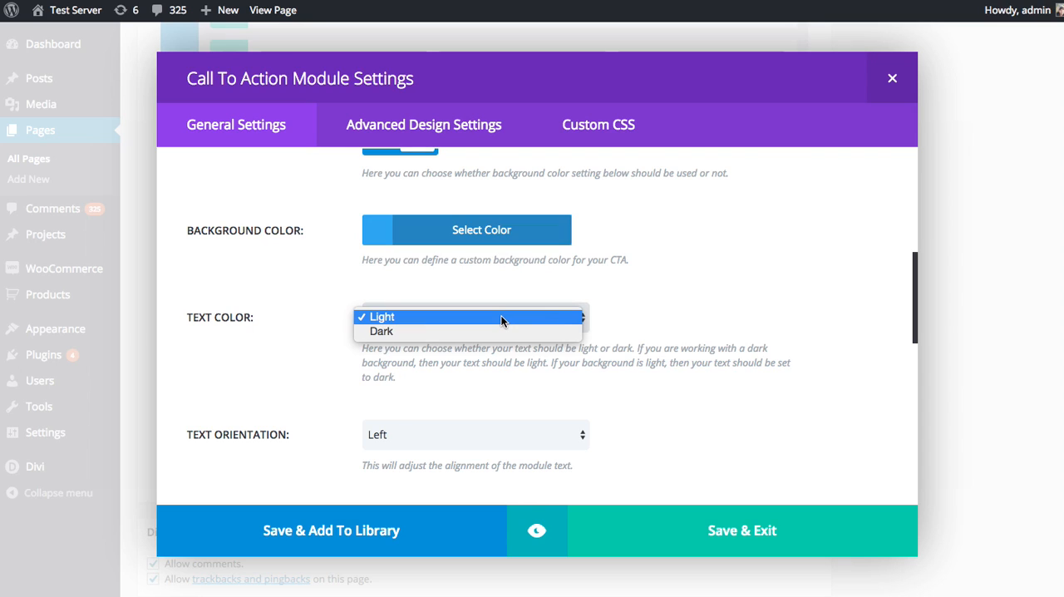
click(522, 320)
scroll(615, 299, down, 3)
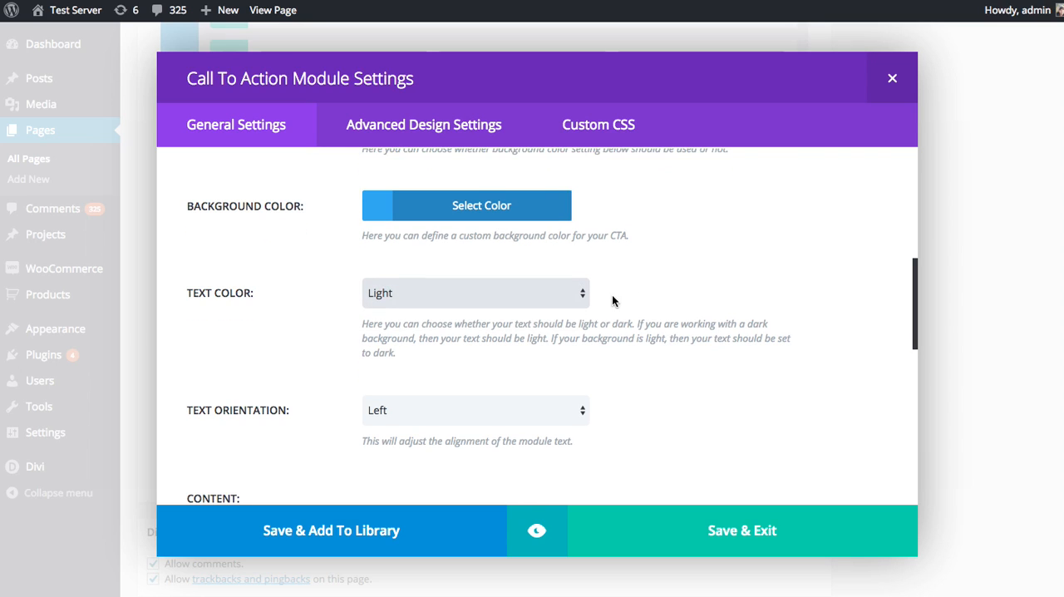
scroll(741, 311, down, 1)
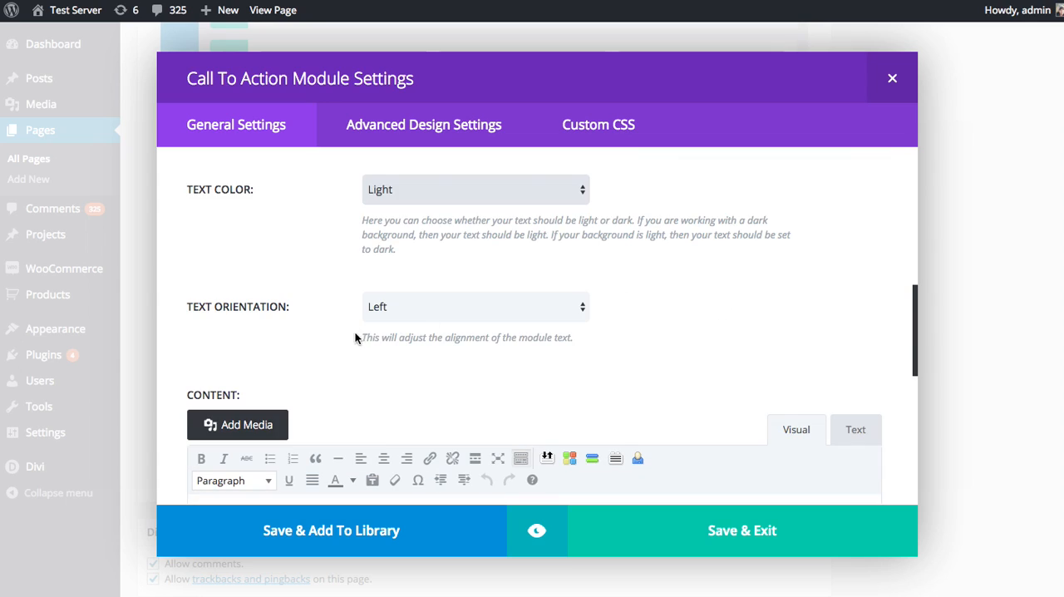
click(432, 313)
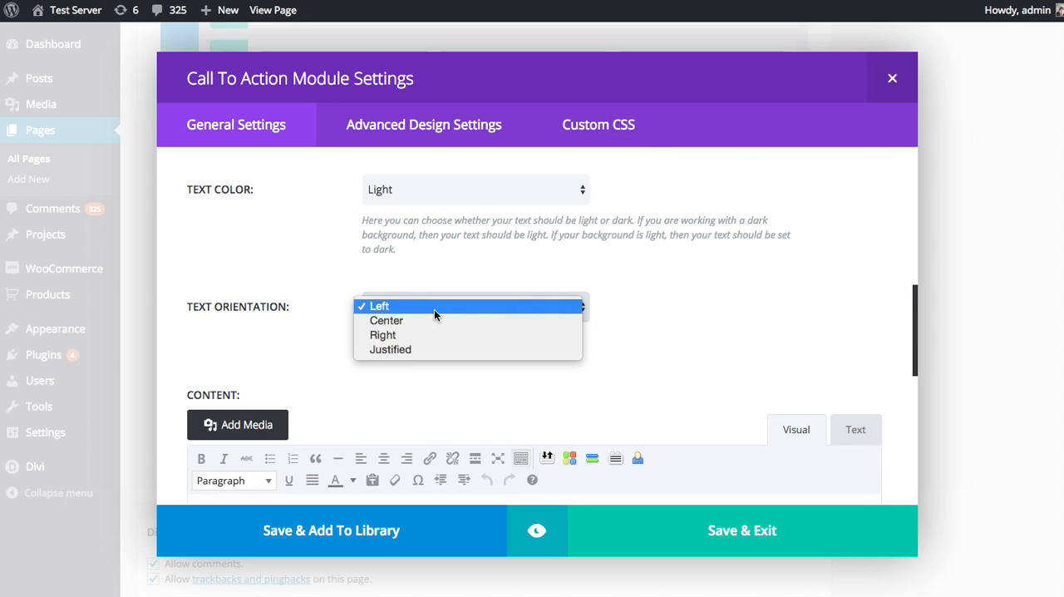
click(704, 292)
Paste the placeholder paragraph starting "Pellentesque habitant morbi tristique" as the module's content and check the admin label and CSS fields
scroll(706, 293, down, 4)
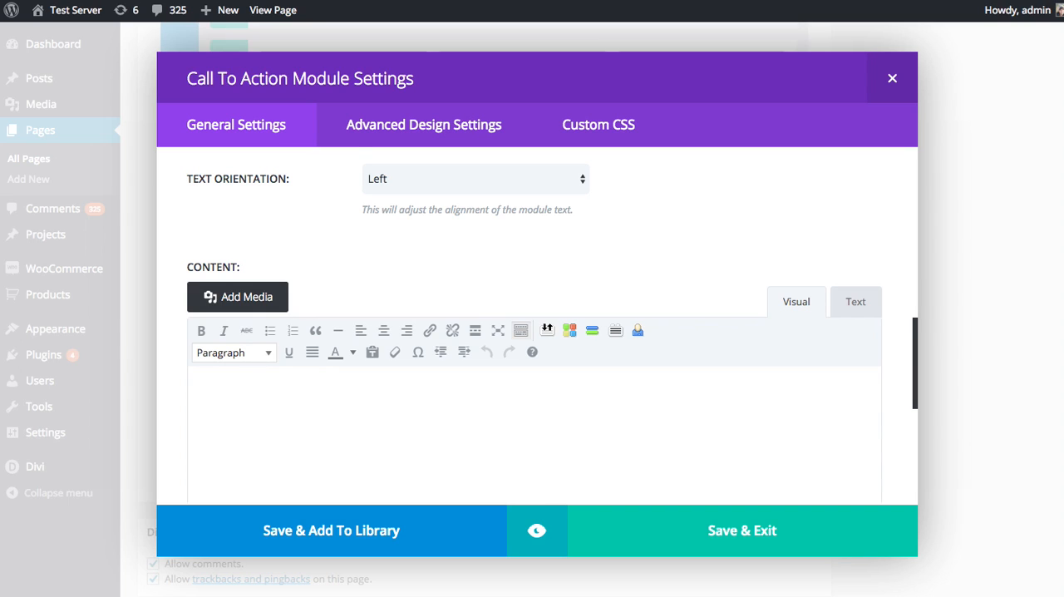
click(451, 430)
text(Pellentesque habitant morbi tristique senectus et netus et malesuada fames ac turpis egestas. Vivamus quis sapien dui. Vestibulum luctus, erat eget vulputate convallis, augue magna tempor quam, eget blandit urna dui in sapien.)
scroll(473, 424, down, 8)
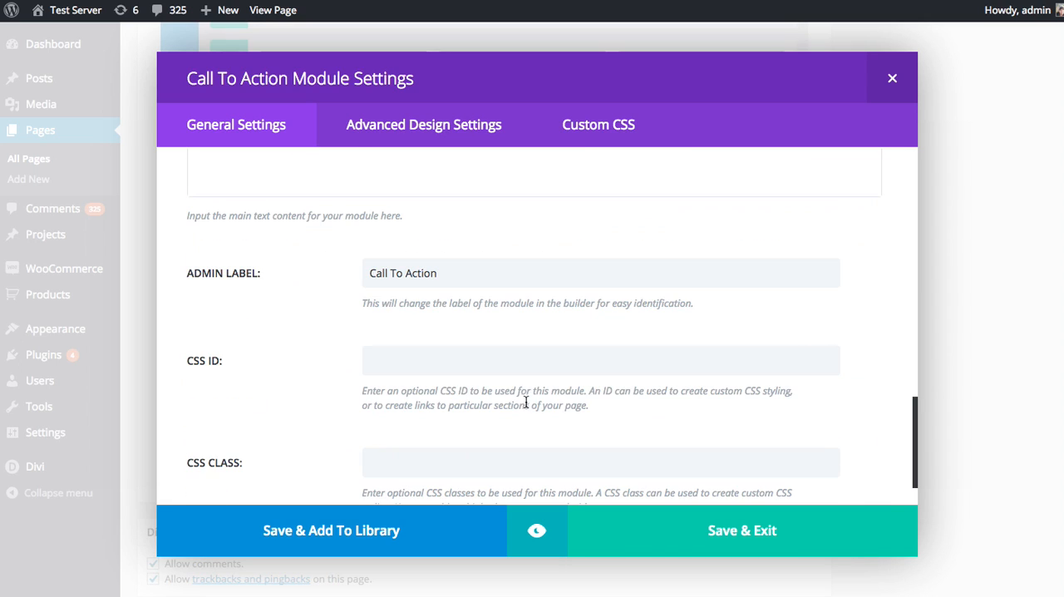
scroll(478, 357, down, 2)
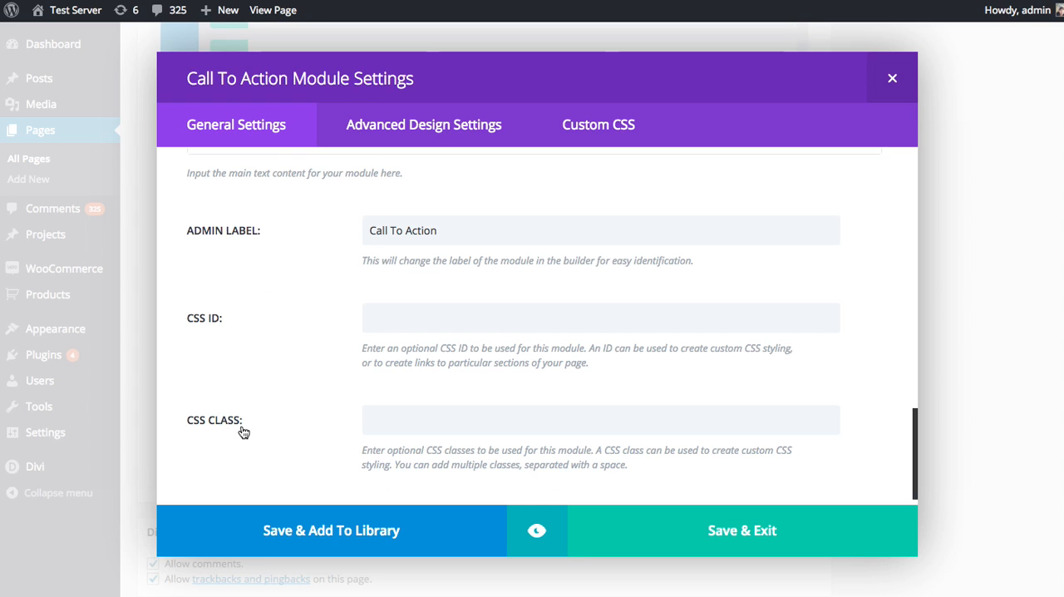
scroll(290, 280, up, 10)
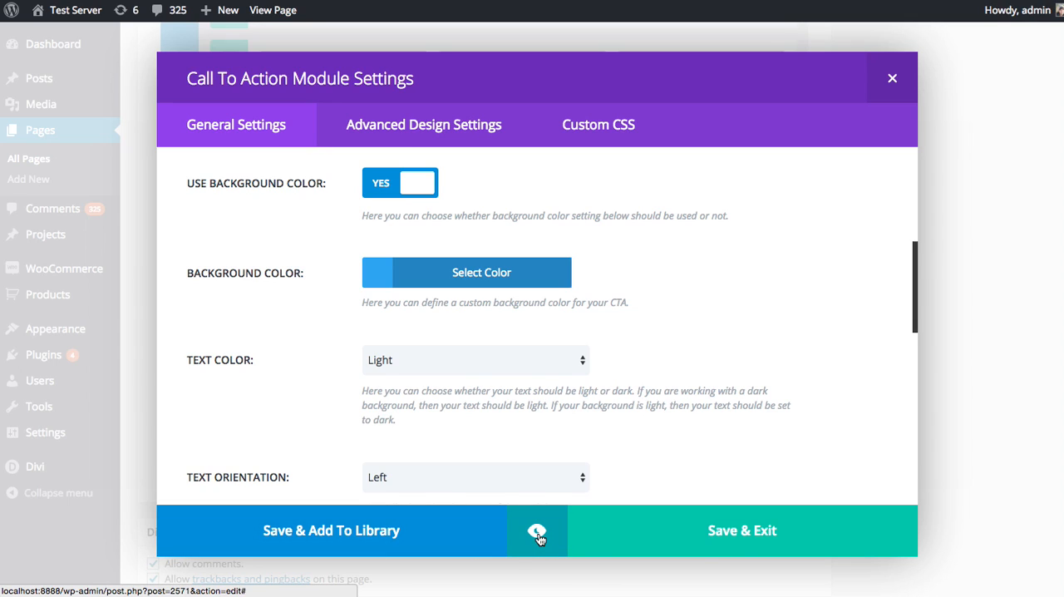
Preview the Call To Action module at desktop, tablet and phone sizes, and return to its settings
click(541, 536)
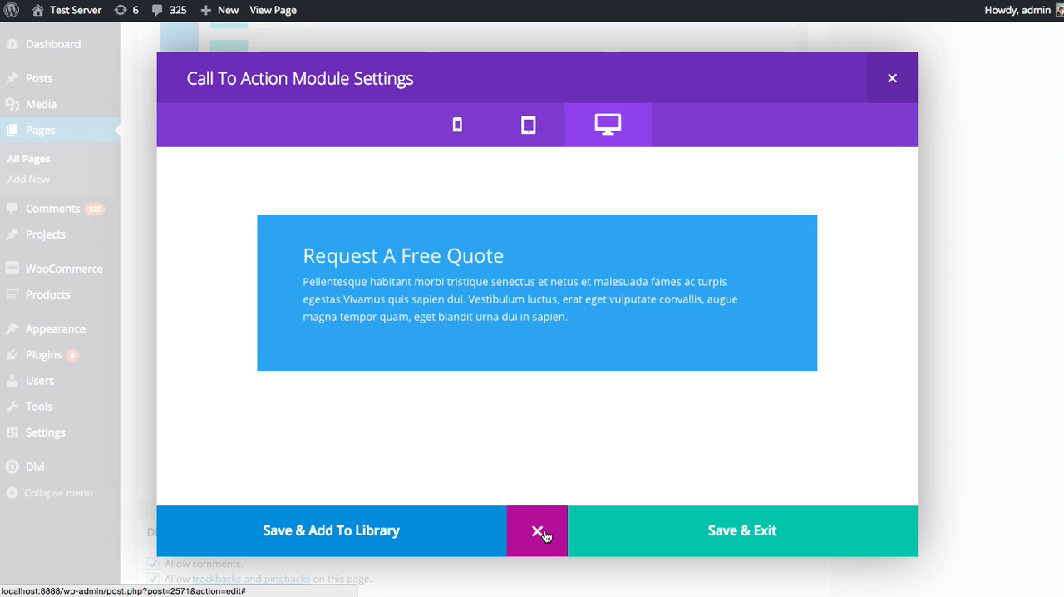
click(523, 124)
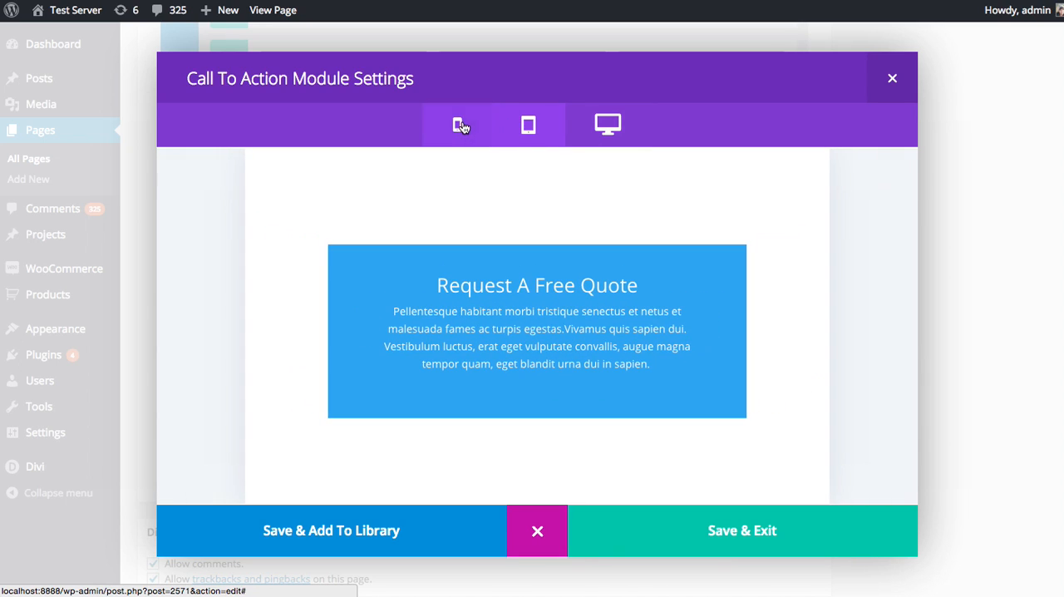
click(460, 125)
click(606, 126)
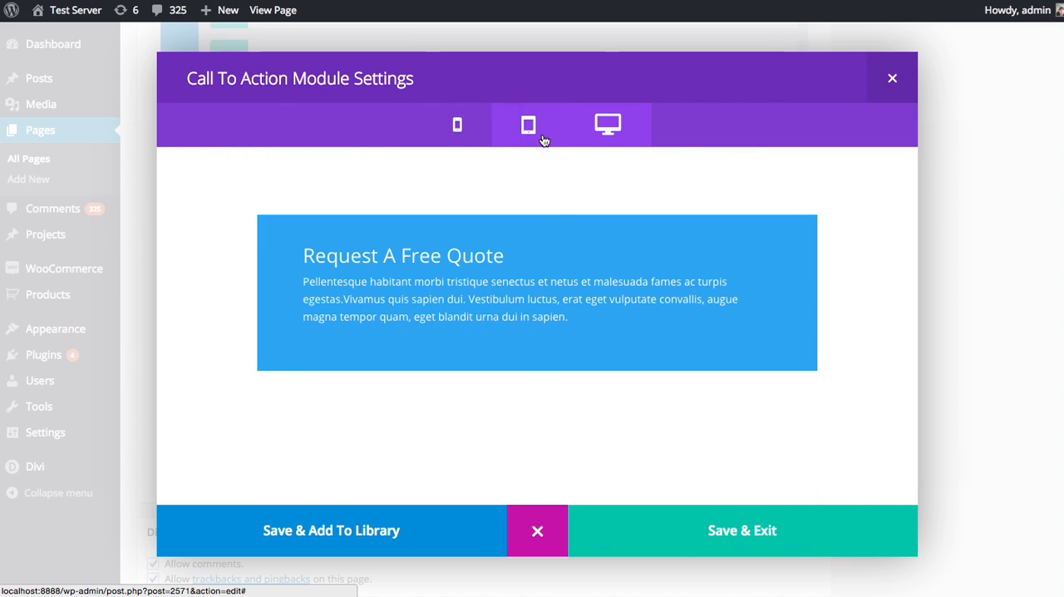
click(537, 542)
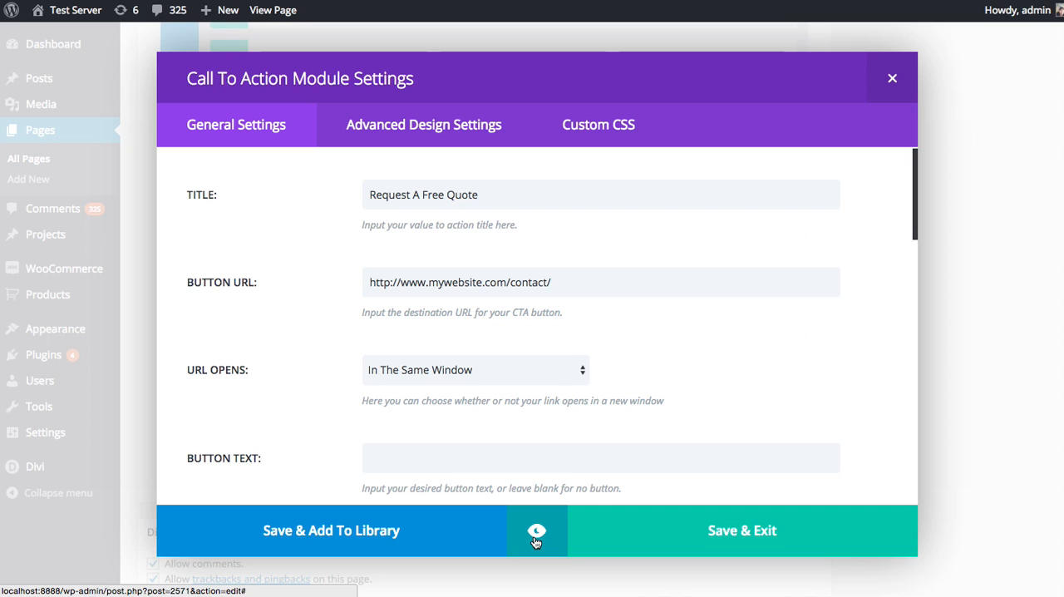
Set the module's text orientation to Center and preview the result
scroll(306, 335, down, 4)
scroll(305, 338, down, 1)
scroll(306, 343, down, 3)
click(391, 353)
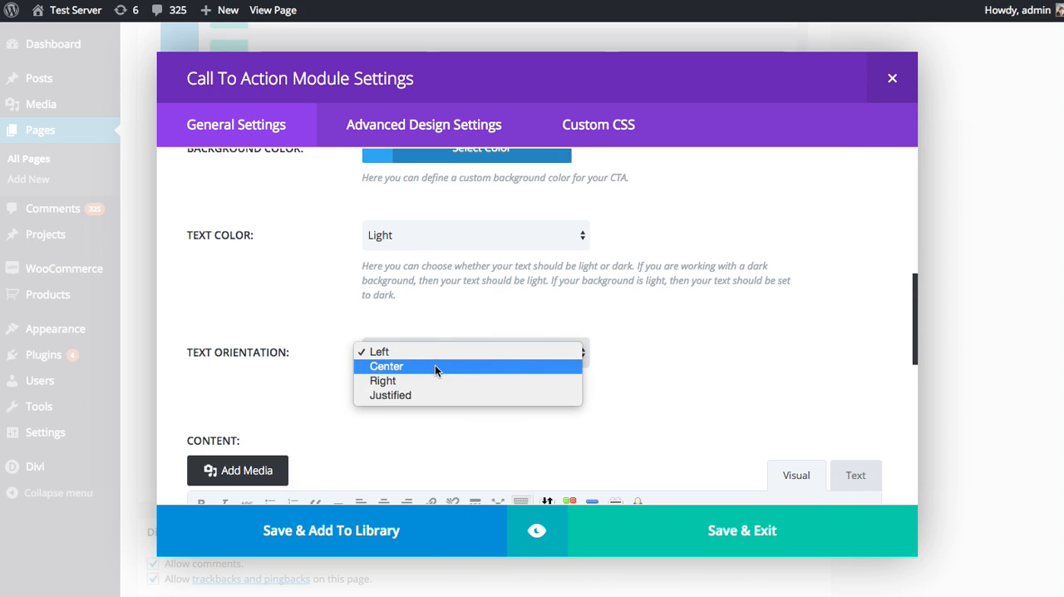
click(430, 366)
scroll(295, 333, down, 1)
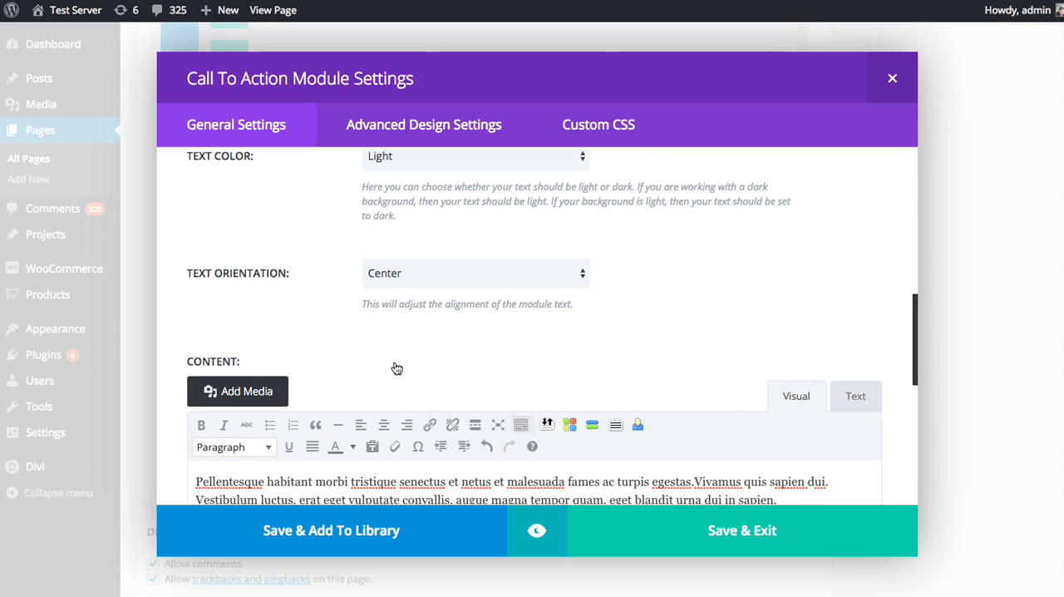
click(536, 530)
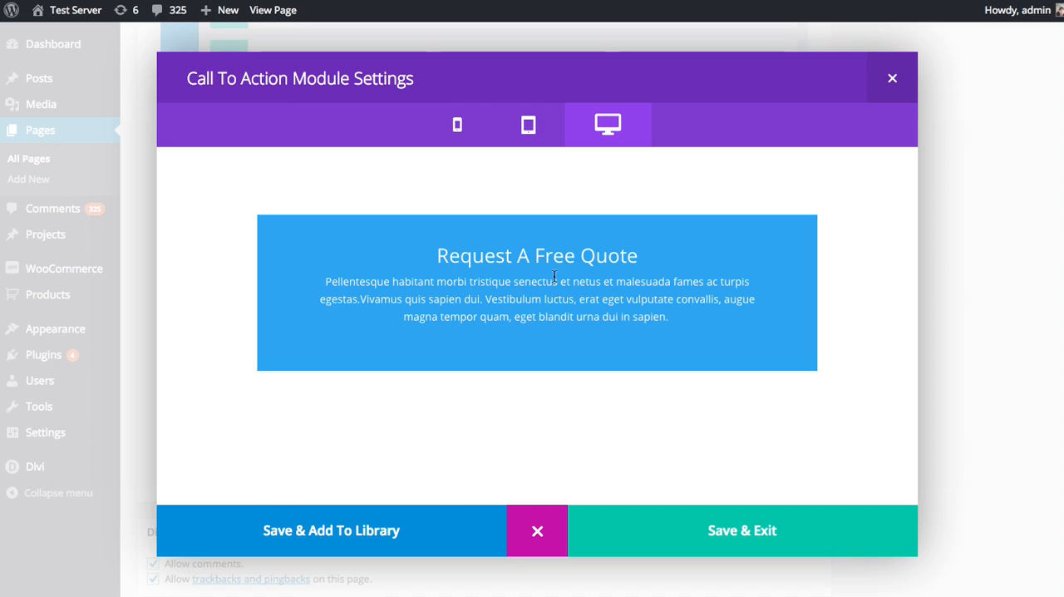
click(532, 549)
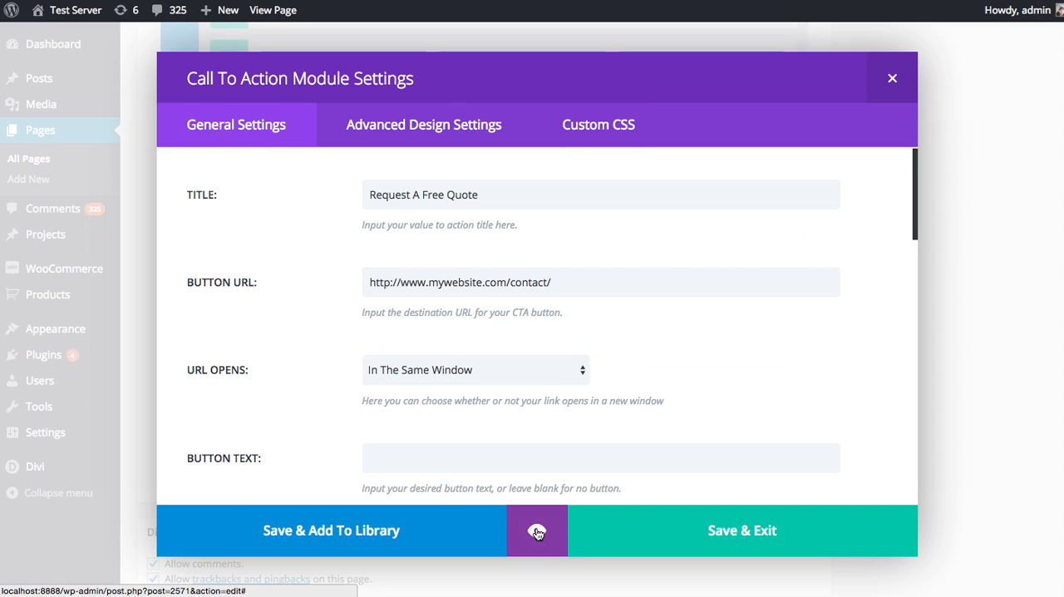
Set the button text to "Request A Quote" and save the Call To Action module
scroll(519, 388, down, 1)
scroll(519, 389, down, 2)
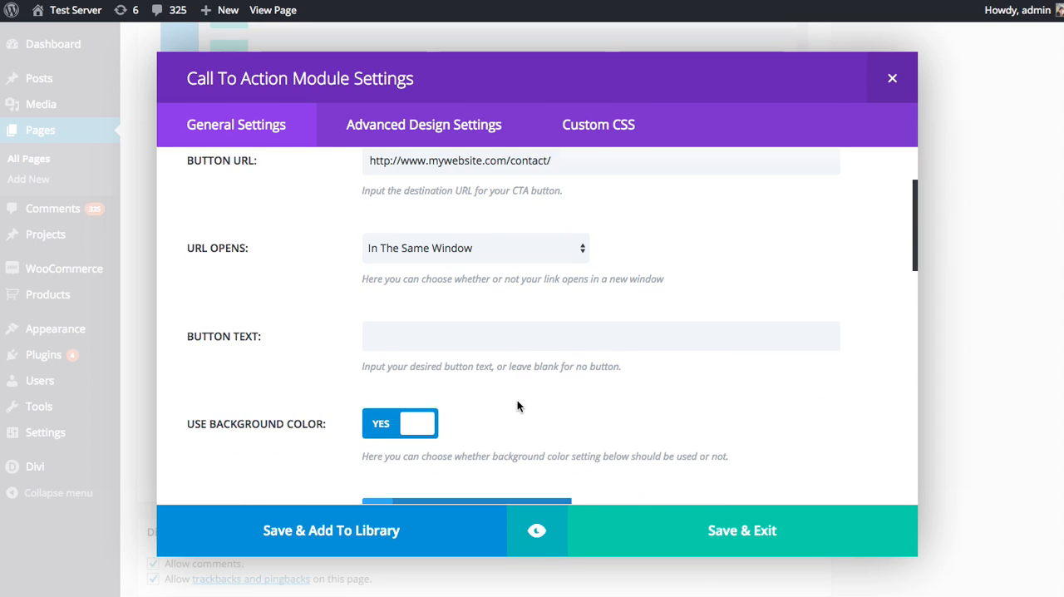
click(444, 344)
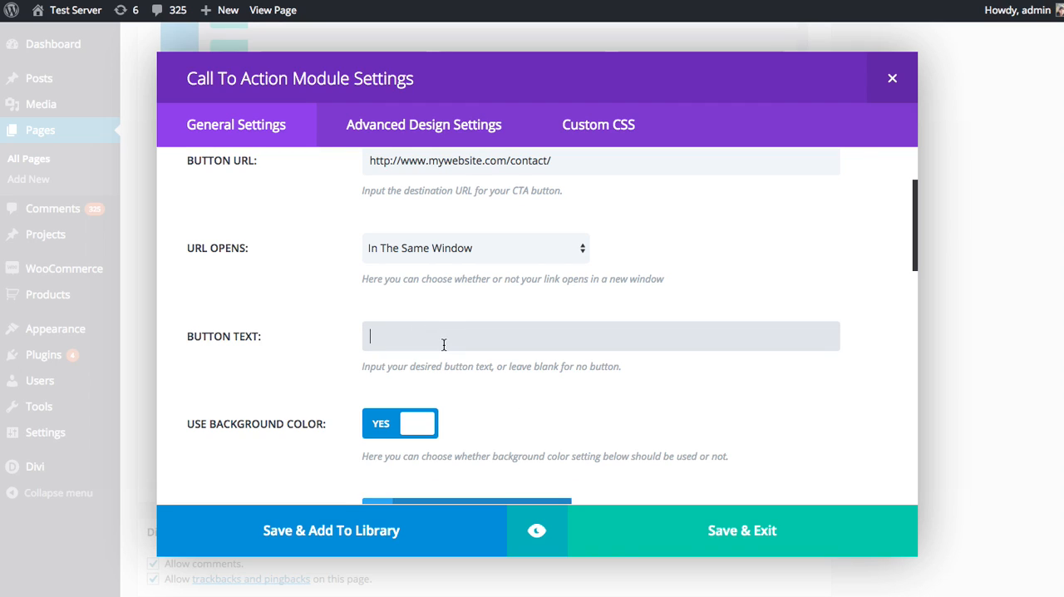
text(Request A Quote)
click(700, 530)
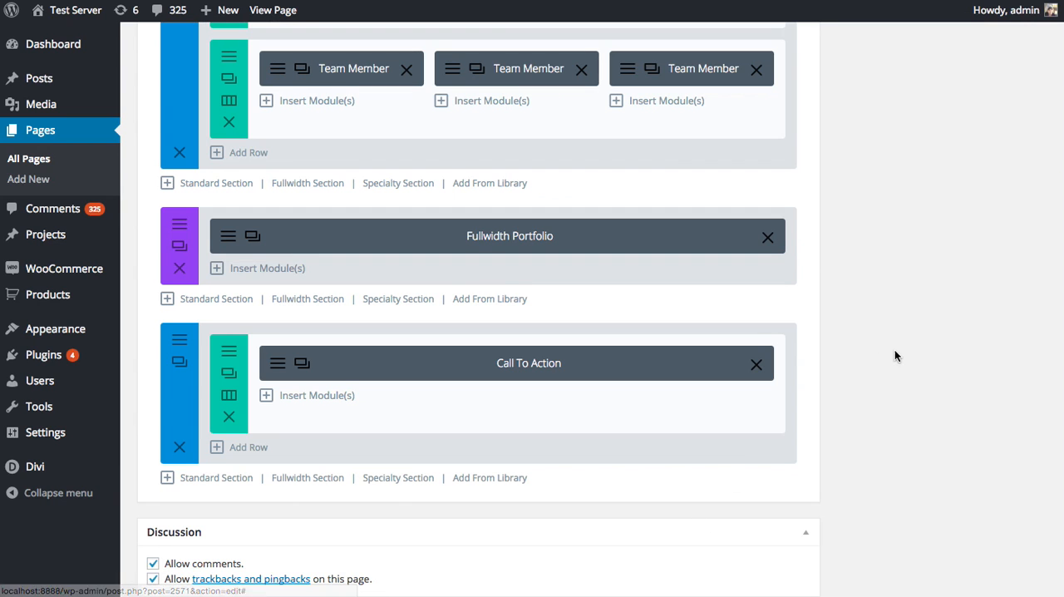
Update the Our Team page and view the Call To Action on the live page
scroll(895, 333, up, 10)
click(1013, 224)
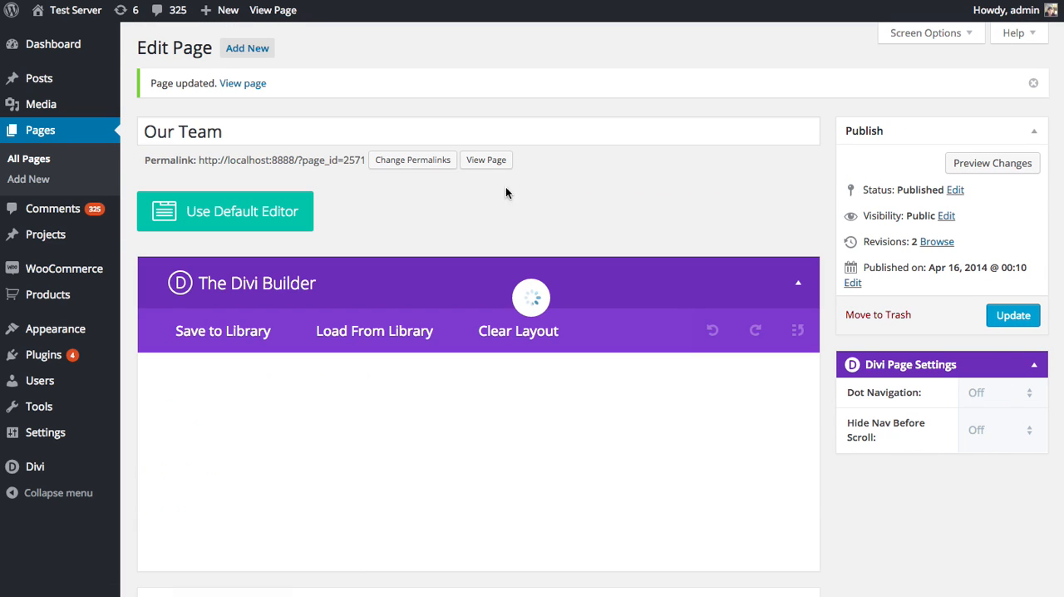
click(493, 155)
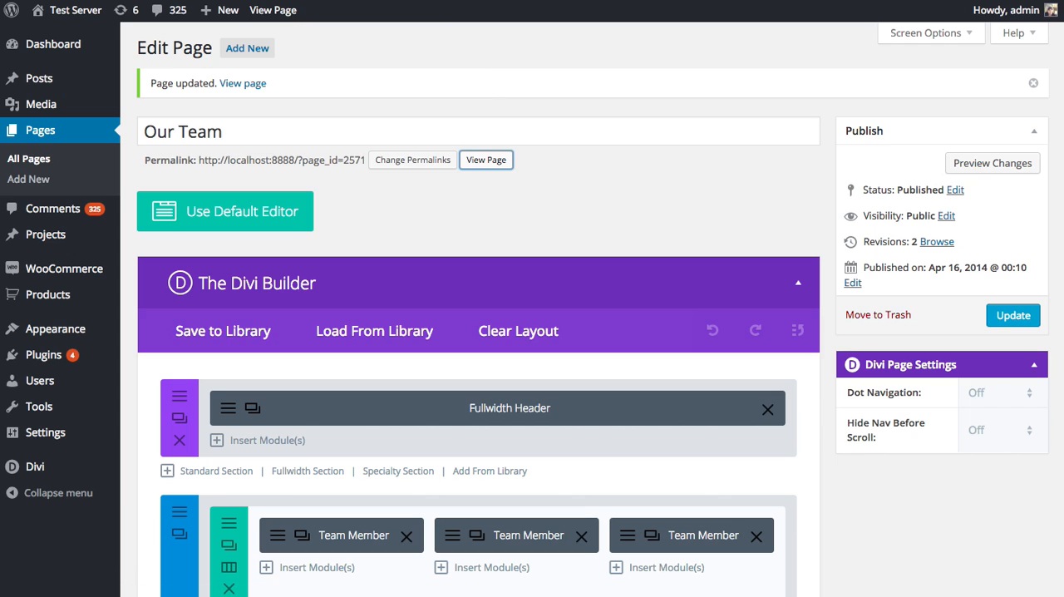
scroll(653, 197, down, 10)
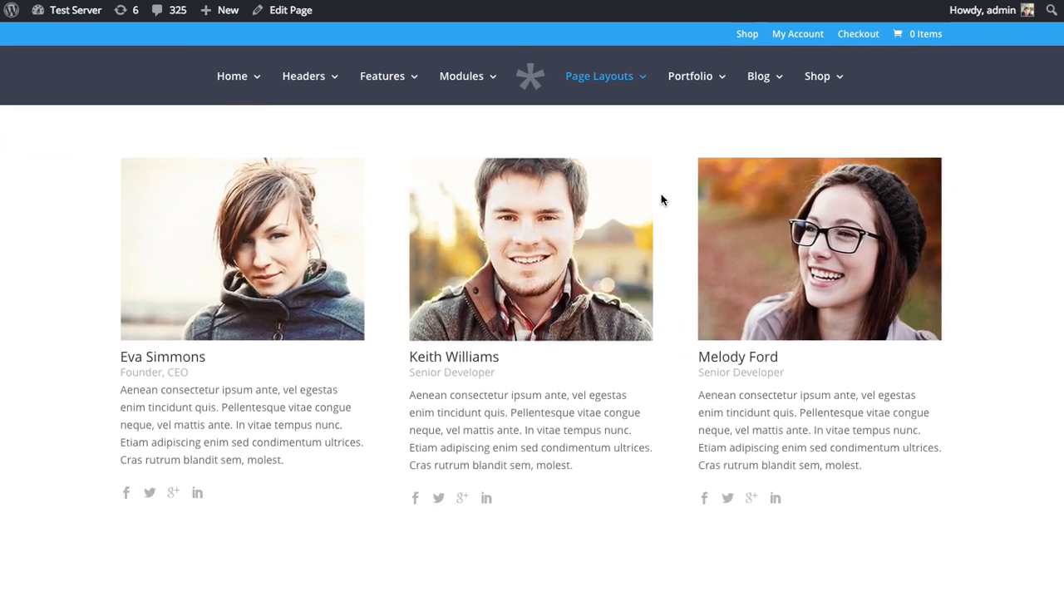
scroll(678, 203, down, 2)
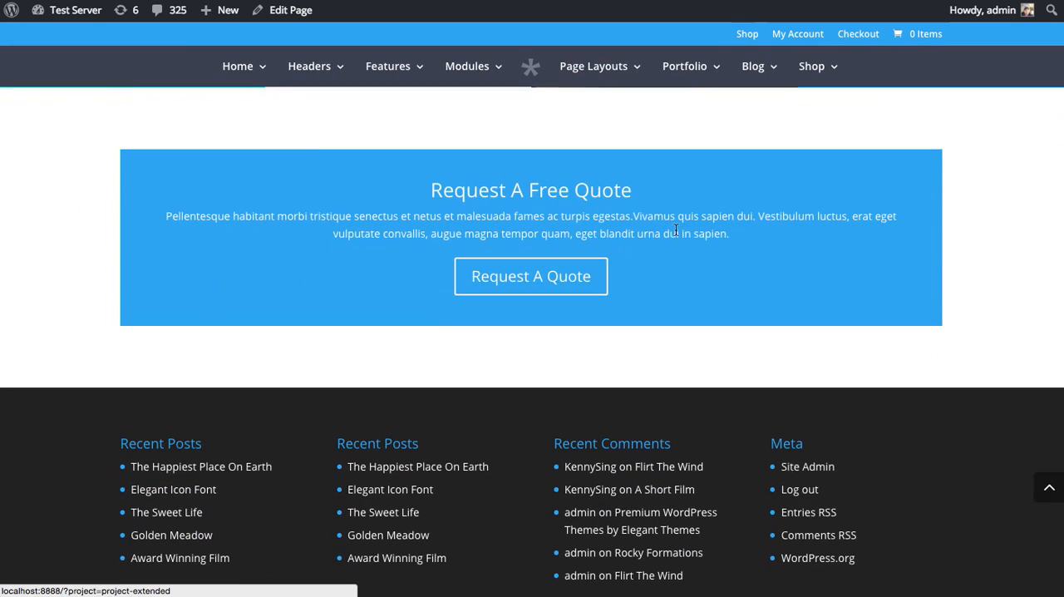
scroll(665, 274, up, 2)
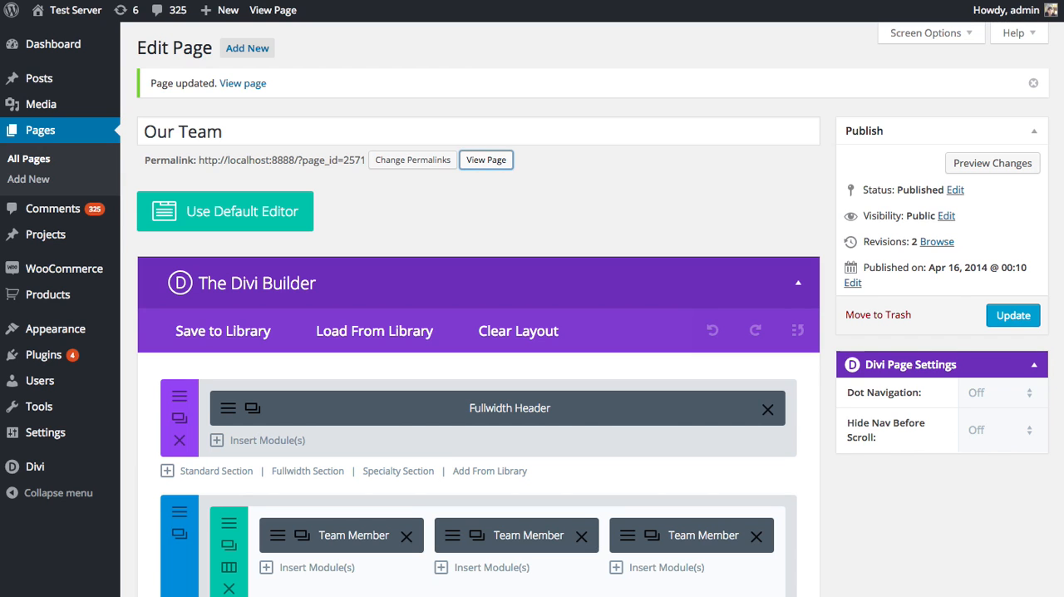
Back in the page editor, turn off the Call To Action module's background color and save the module
scroll(479, 224, down, 5)
scroll(478, 225, down, 10)
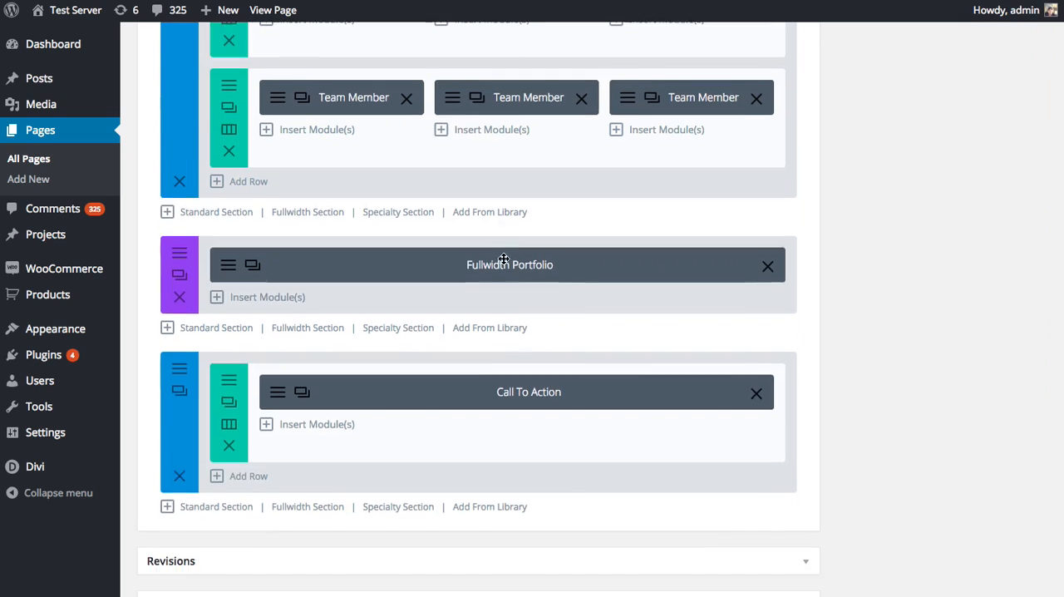
click(276, 118)
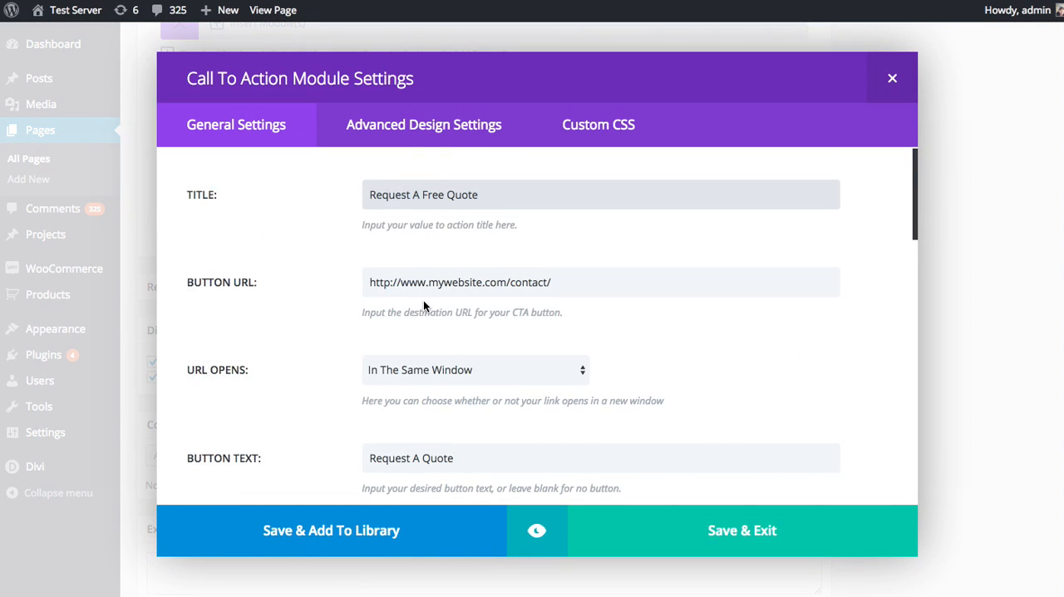
scroll(395, 286, down, 3)
click(370, 324)
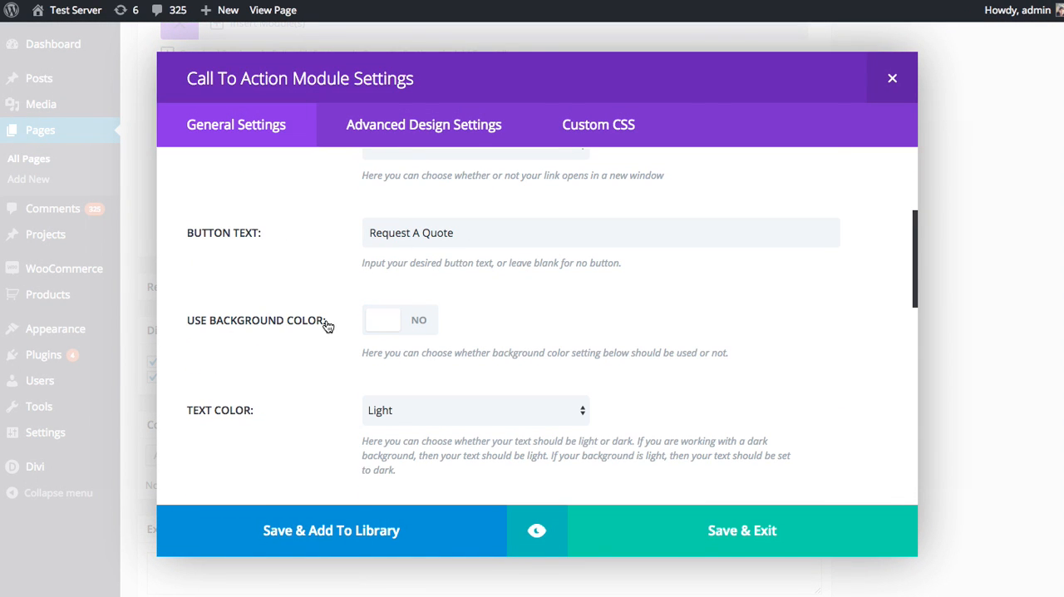
click(677, 532)
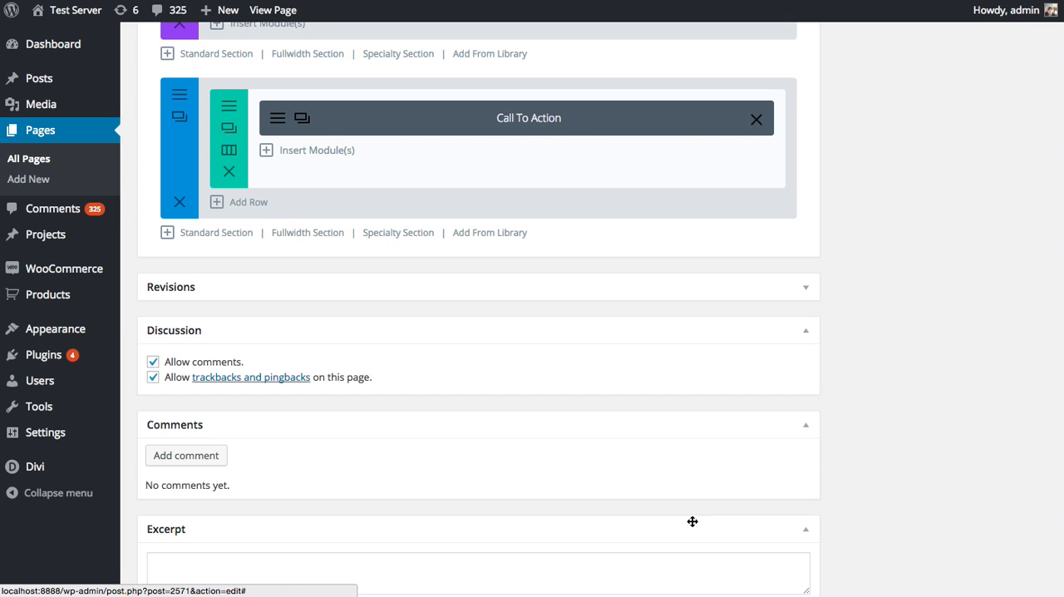
Set the background color of the section containing the Call To Action to the preset purple, preview it and save the section
click(180, 196)
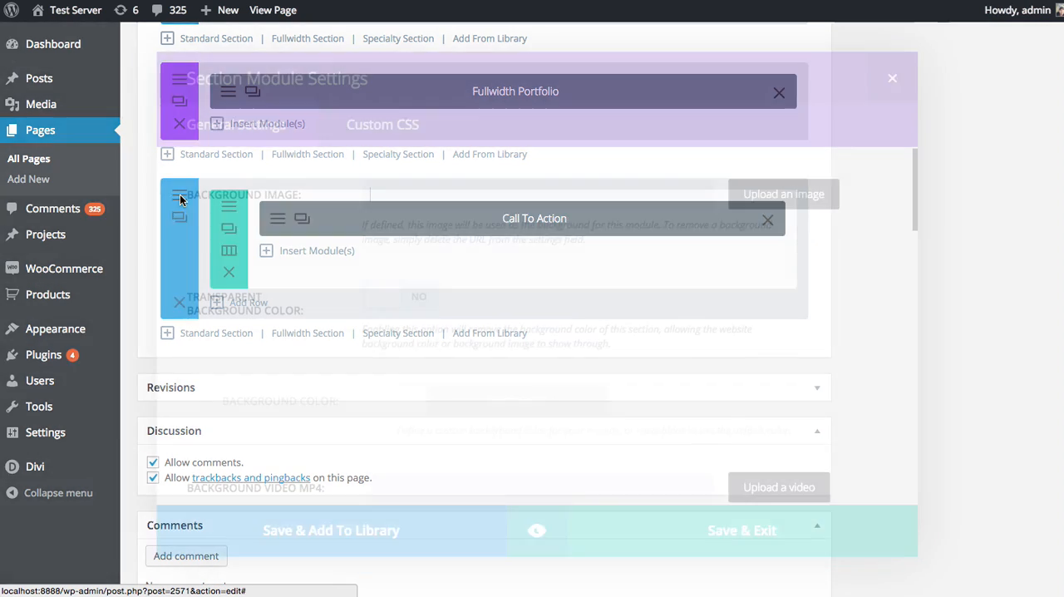
scroll(205, 268, down, 2)
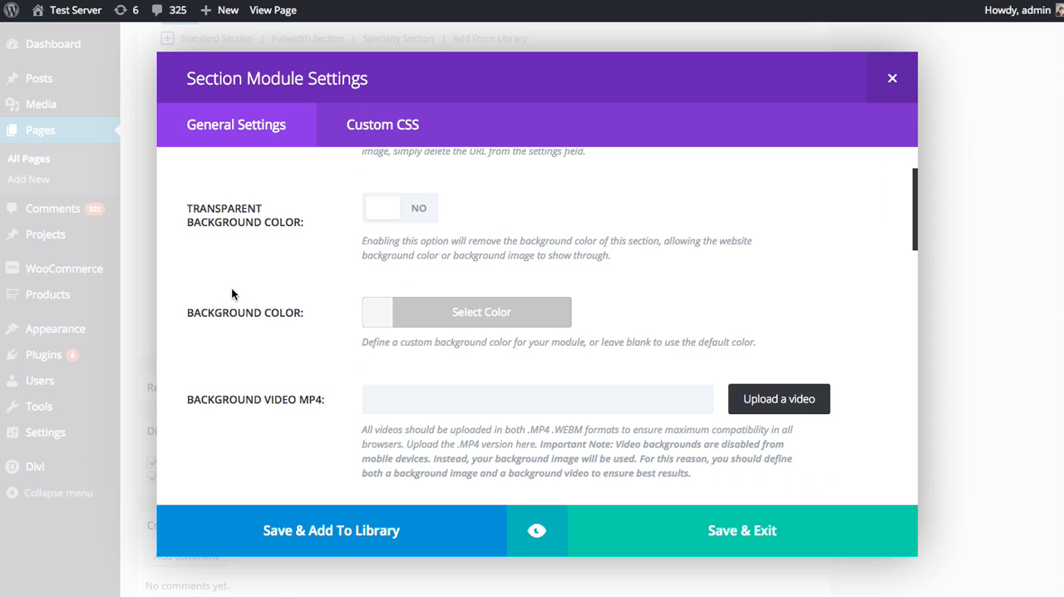
scroll(226, 309, up, 2)
scroll(464, 263, down, 1)
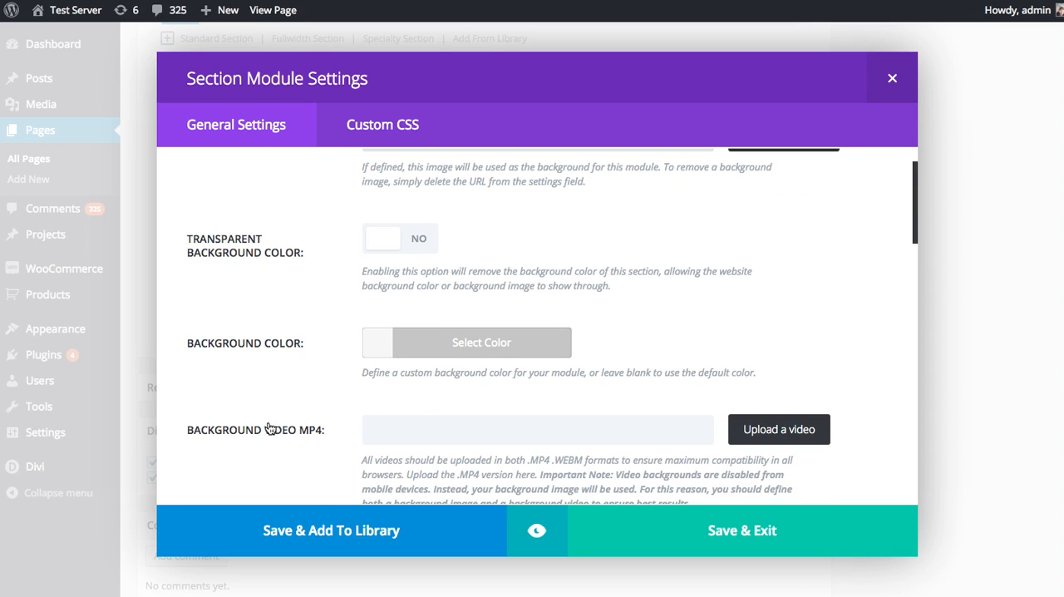
click(380, 351)
scroll(735, 381, down, 2)
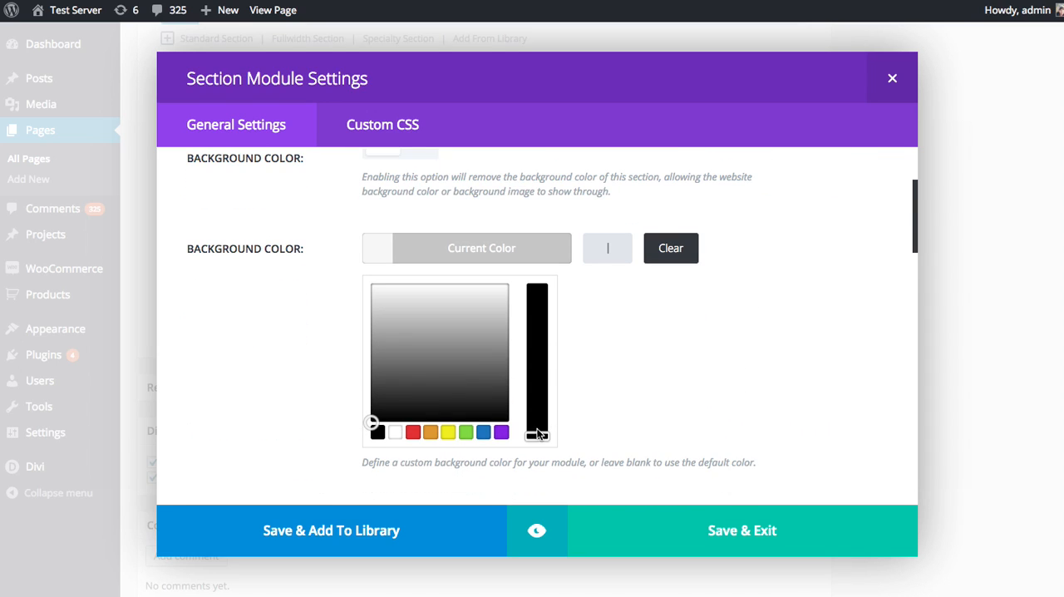
click(503, 434)
click(559, 268)
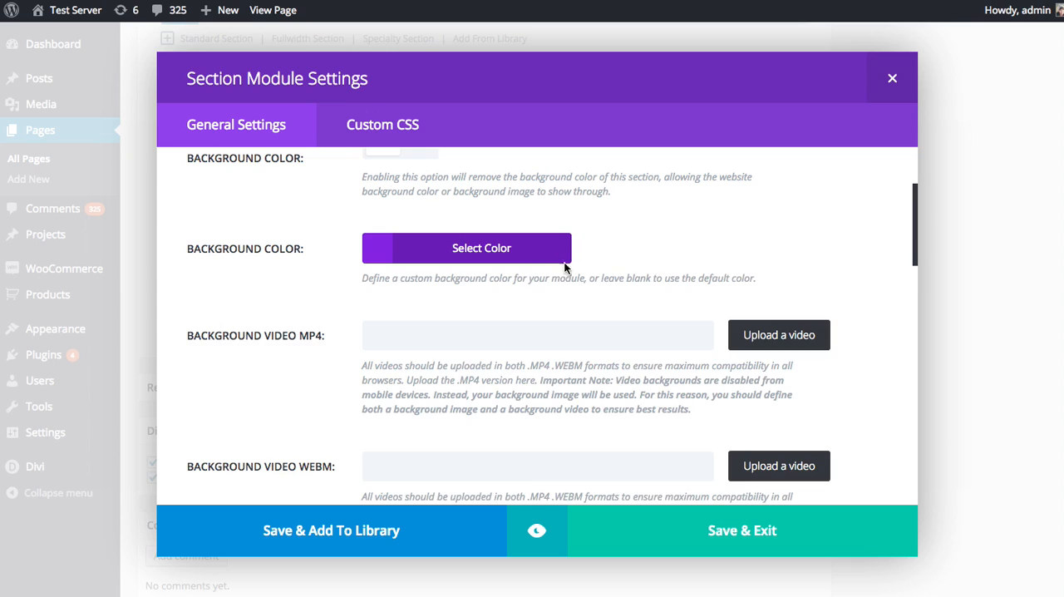
click(536, 532)
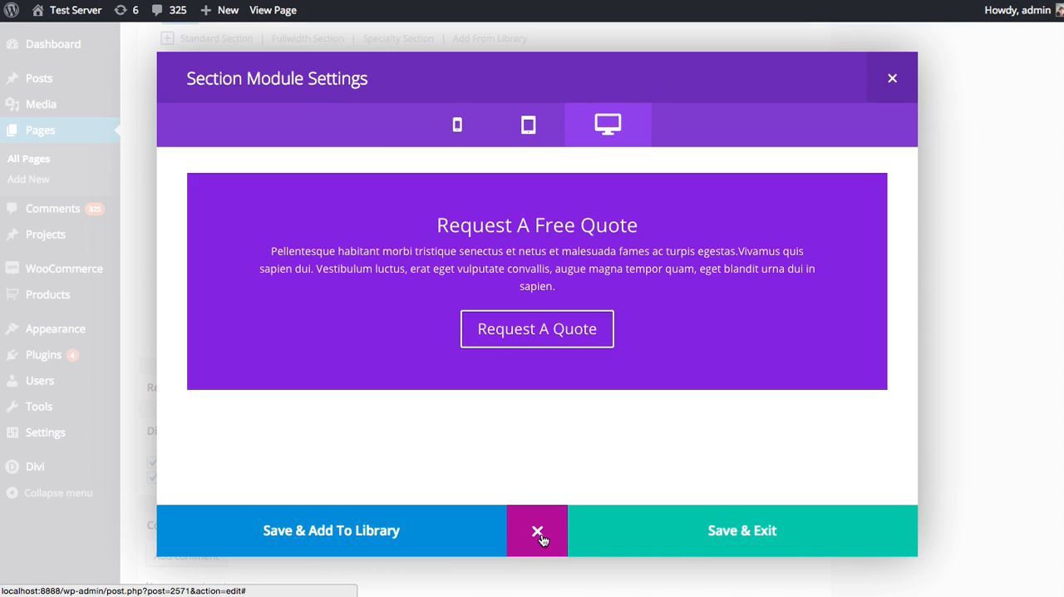
click(738, 532)
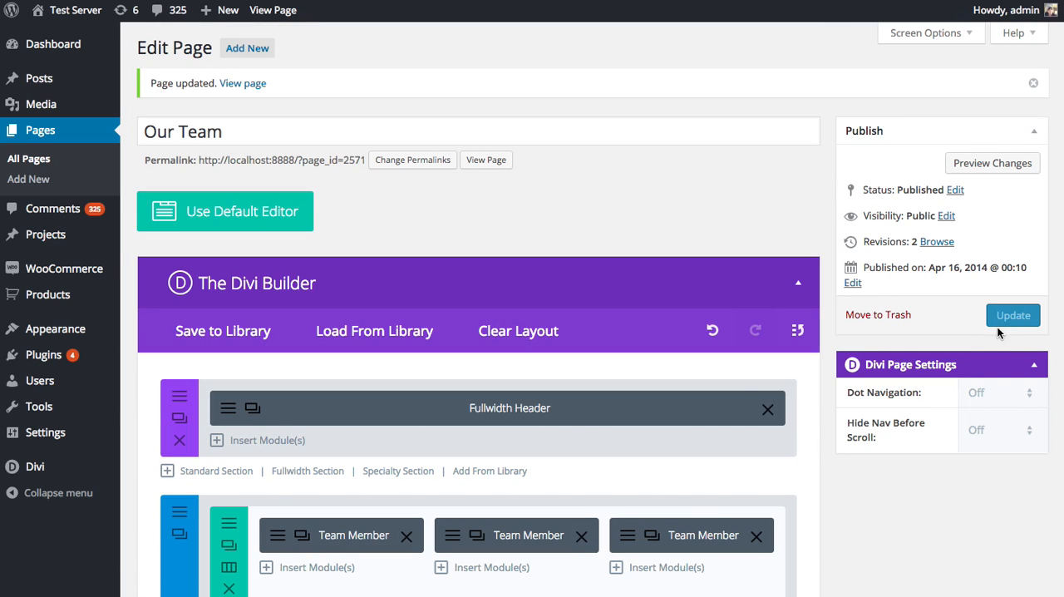
Update the Our Team page and view the recolored Call To Action section on the reloaded live page
click(1013, 317)
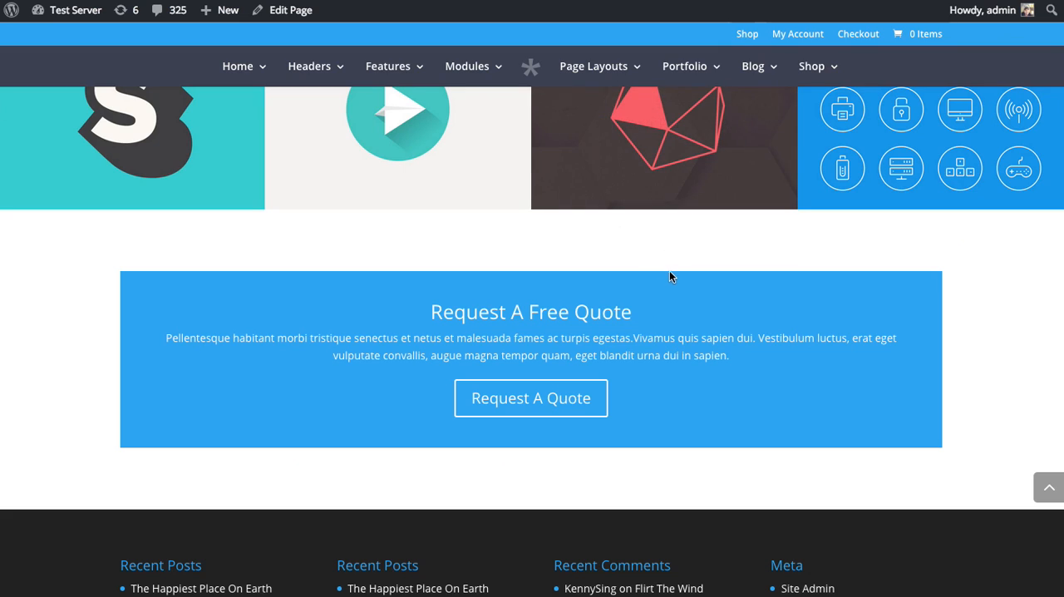
key(super+r)
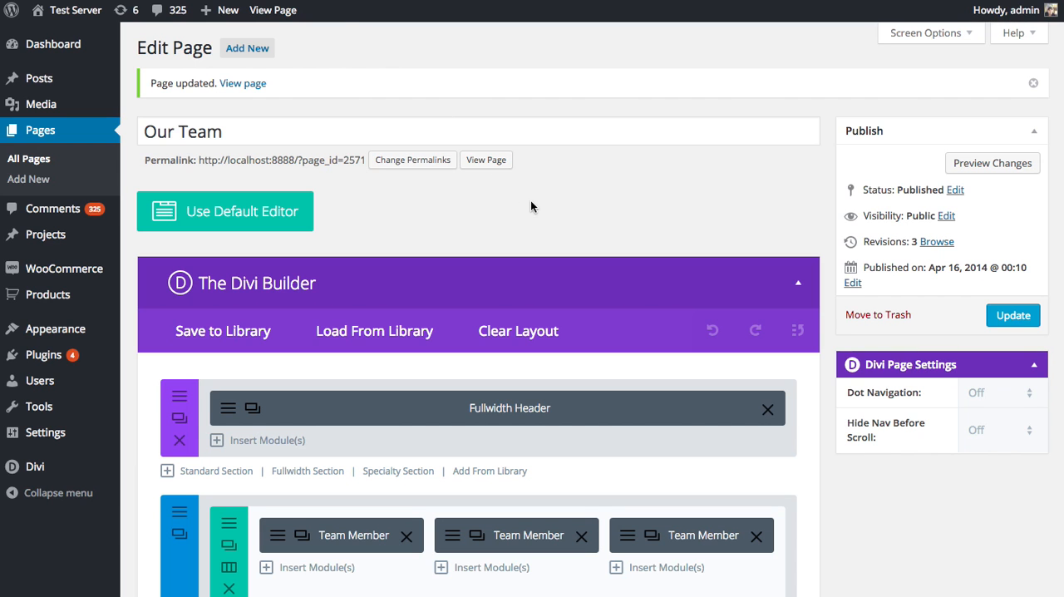
scroll(531, 204, down, 5)
Style the Call To Action header with the Arvo font, bold, all caps and size 35, and save the module
scroll(530, 204, down, 4)
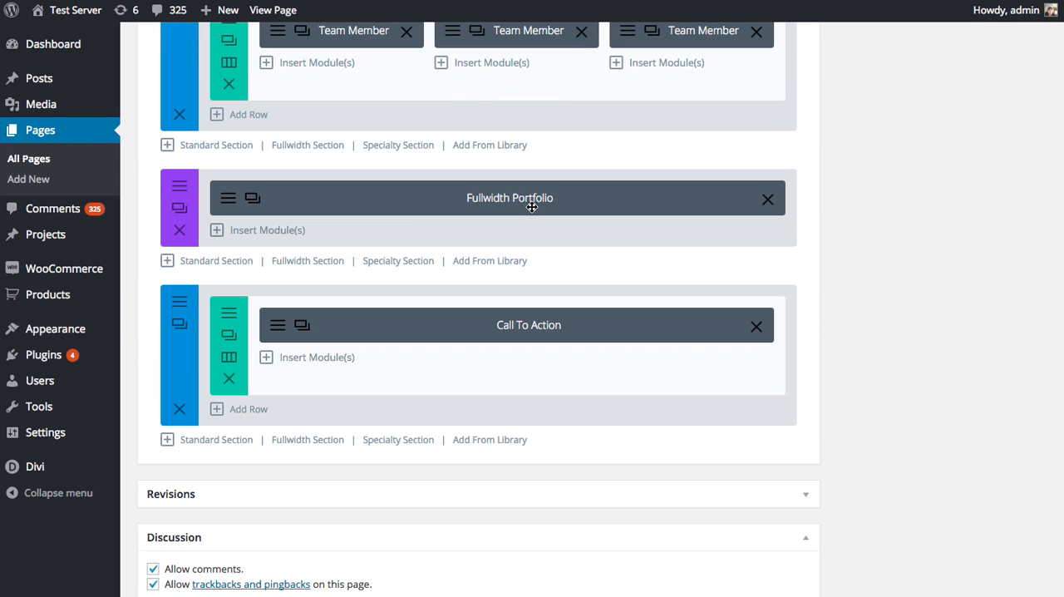
click(281, 331)
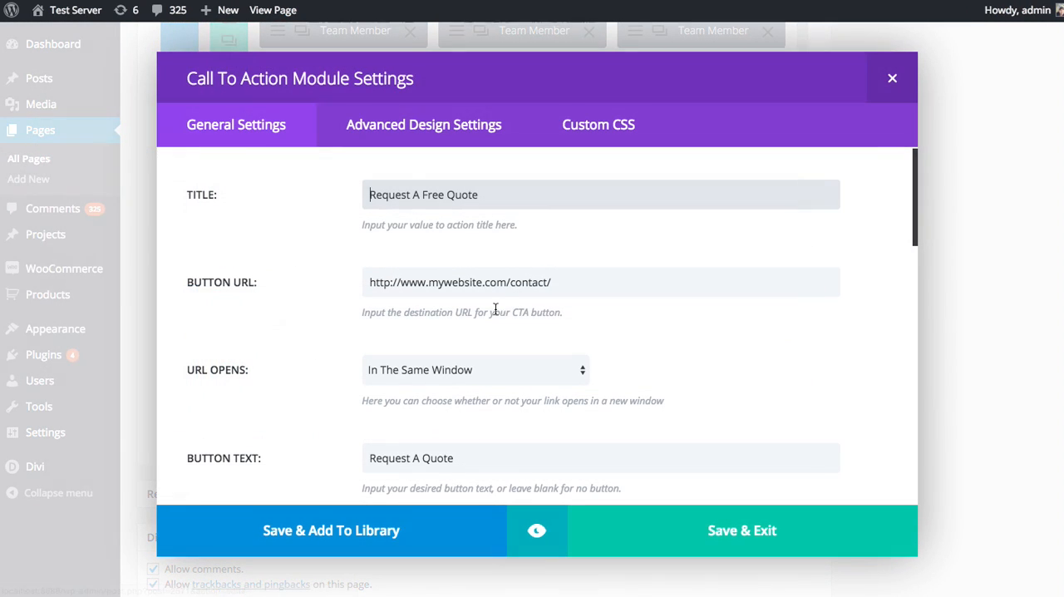
click(410, 136)
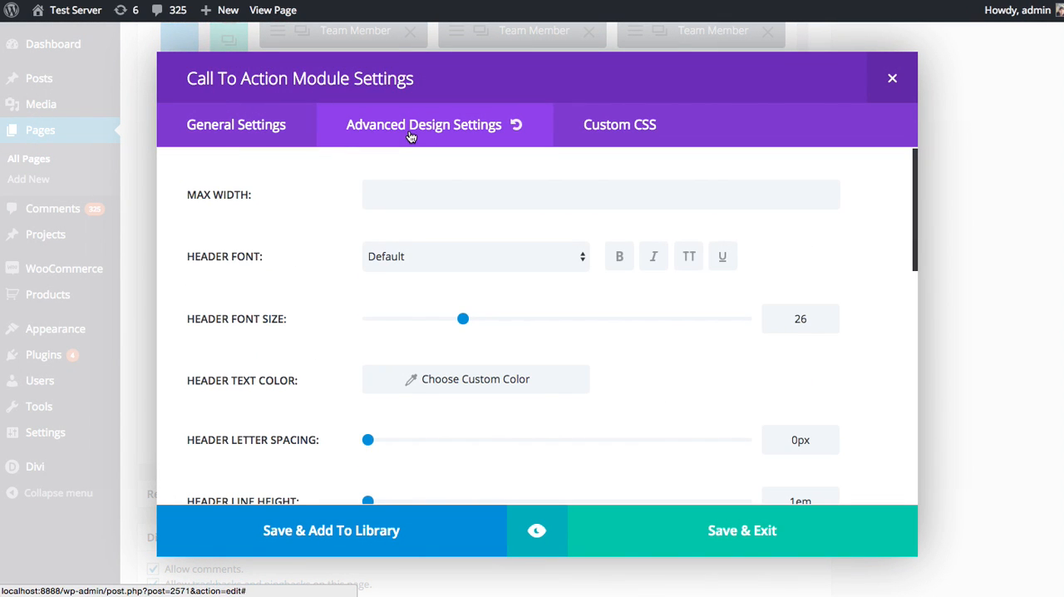
click(398, 263)
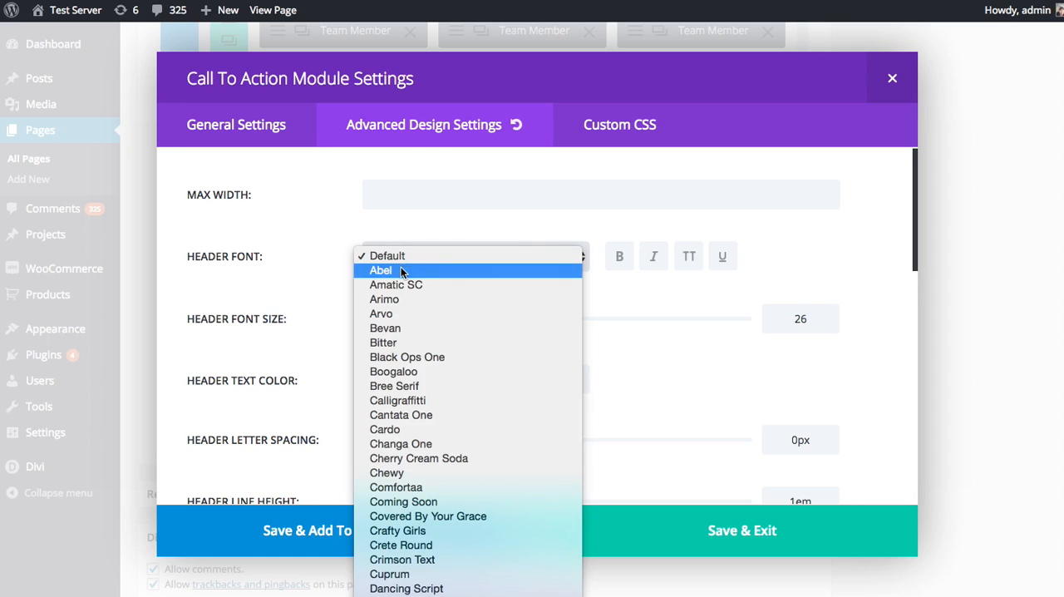
click(396, 313)
click(620, 257)
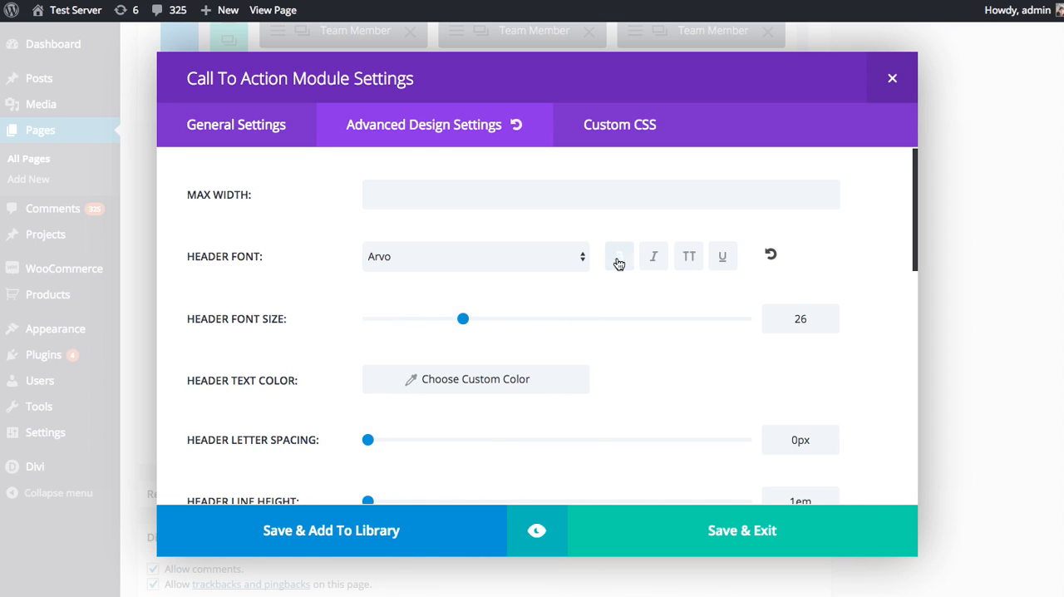
click(686, 257)
drag(465, 318, 498, 323)
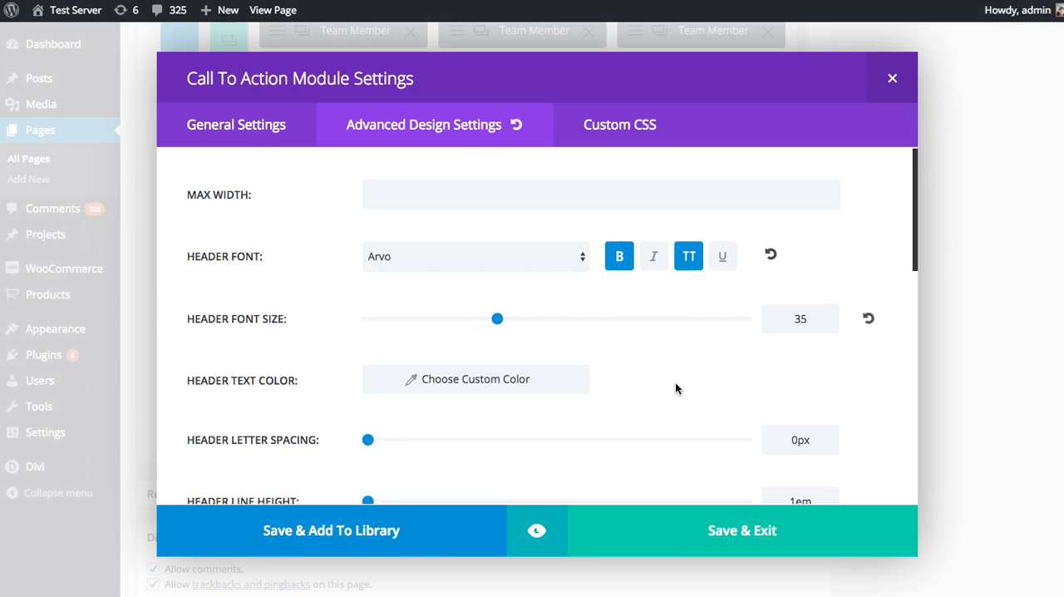
click(725, 520)
Update the page and examine the restyled Call To Action heading on the reloaded live page
scroll(904, 375, up, 10)
click(1004, 320)
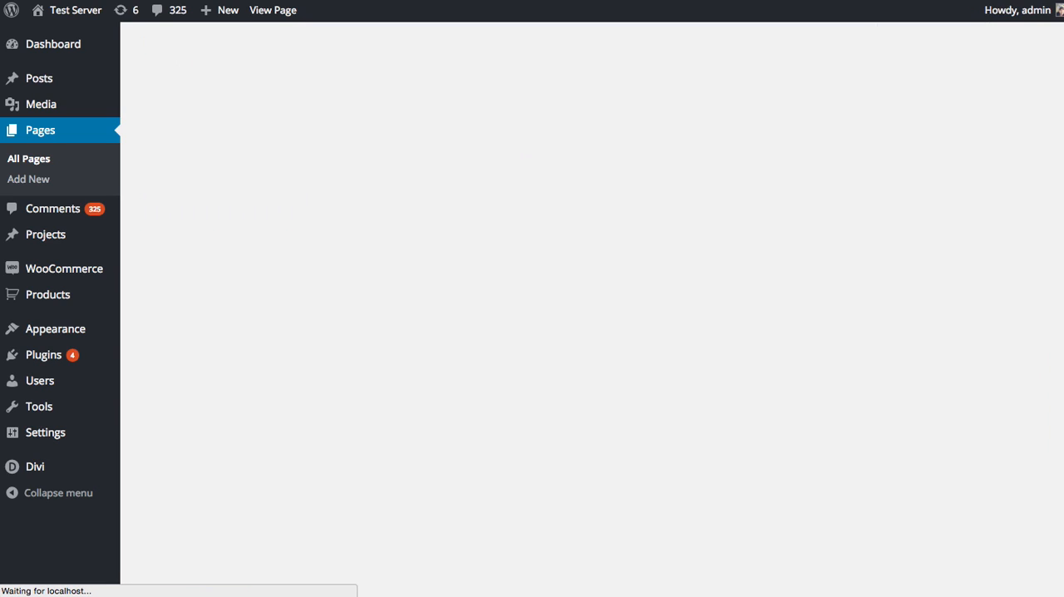
click(480, 1)
key(super+r)
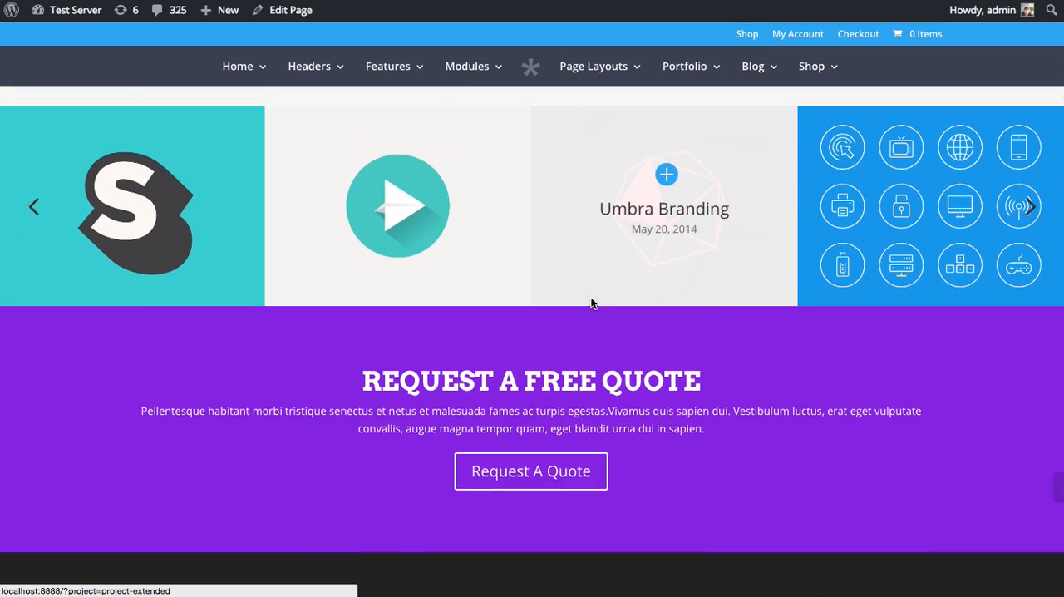
scroll(592, 303, down, 3)
drag(364, 220, 507, 220)
click(511, 220)
double_click(640, 225)
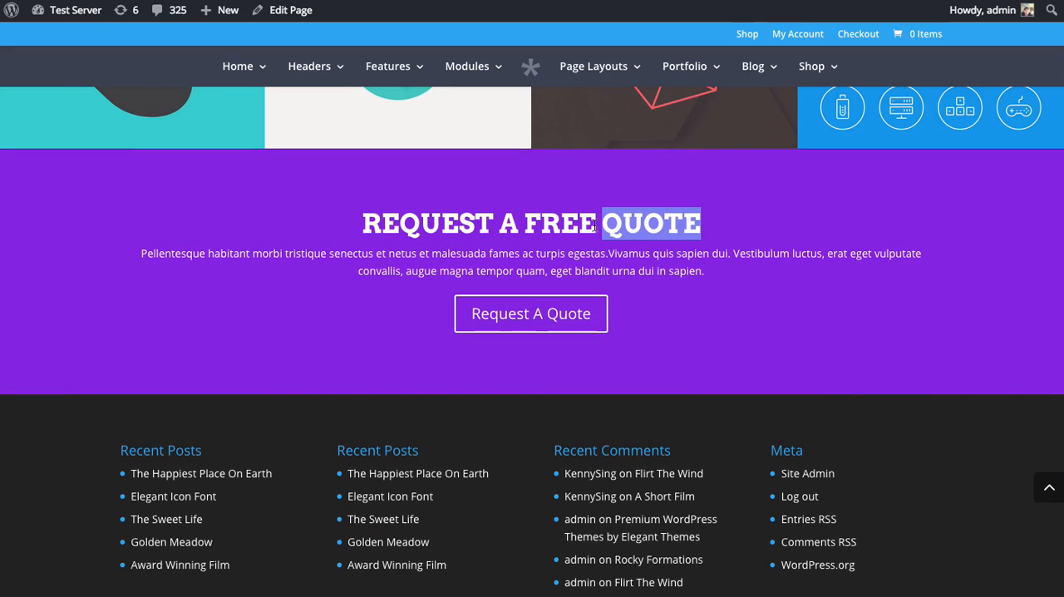
double_click(560, 223)
click(551, 219)
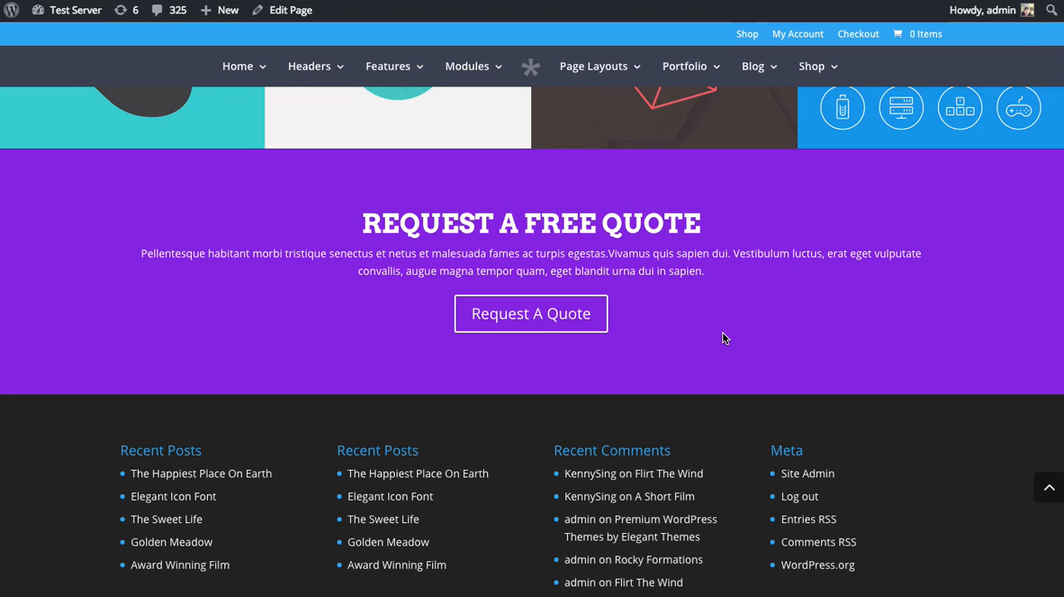
Back in the page editor, enable custom button styles in the Call To Action module's advanced design settings
click(283, 10)
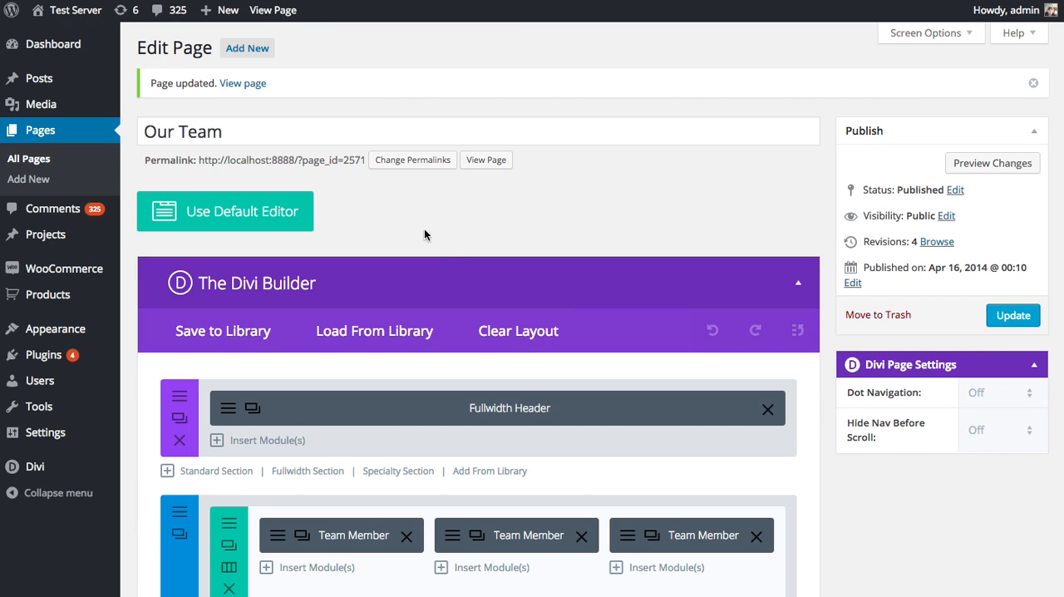
scroll(432, 241, down, 5)
click(299, 447)
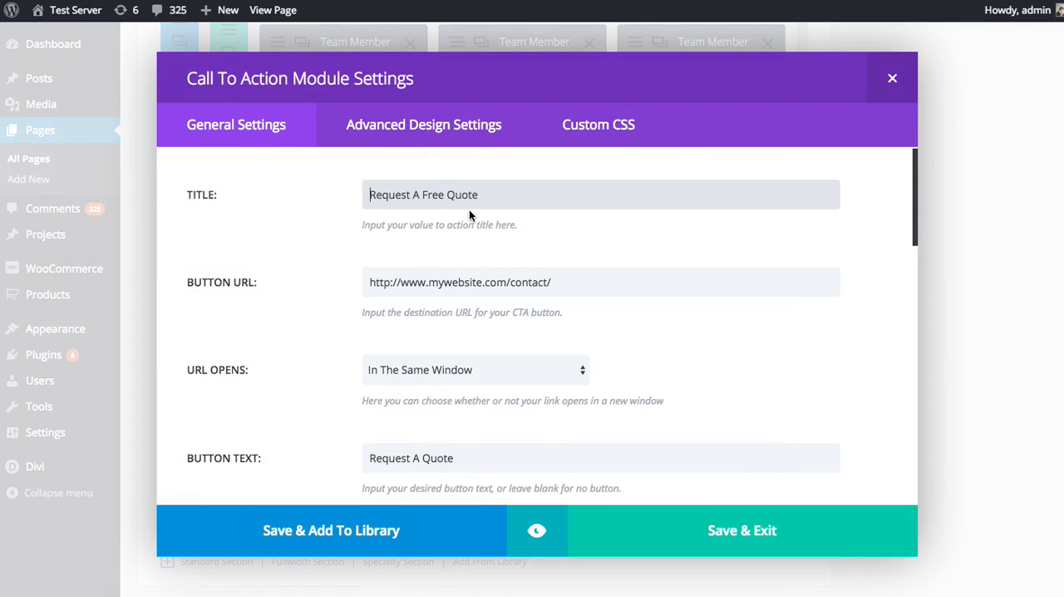
click(453, 132)
scroll(617, 330, down, 10)
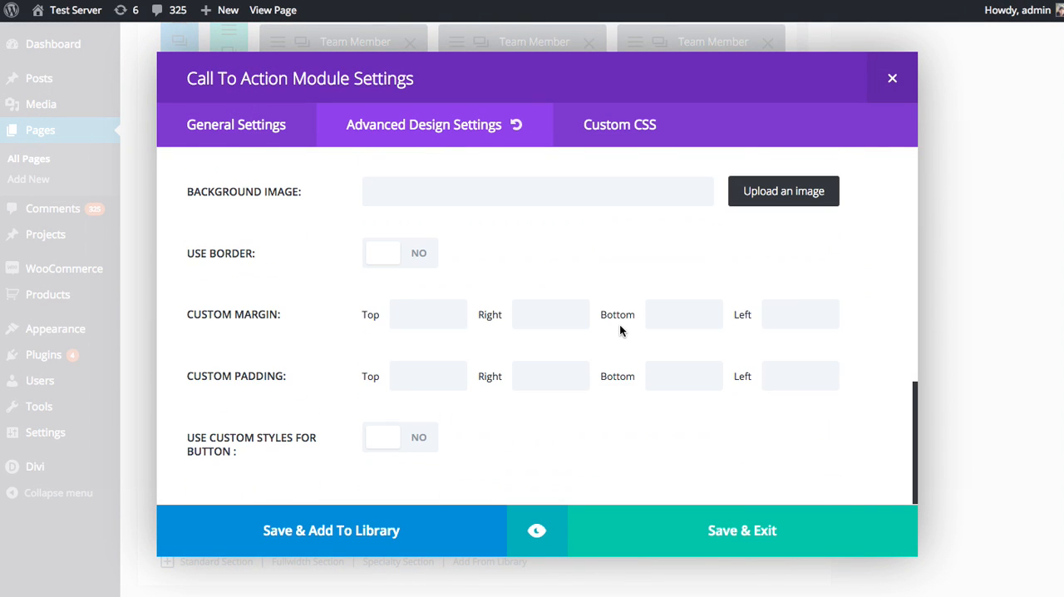
scroll(540, 392, down, 3)
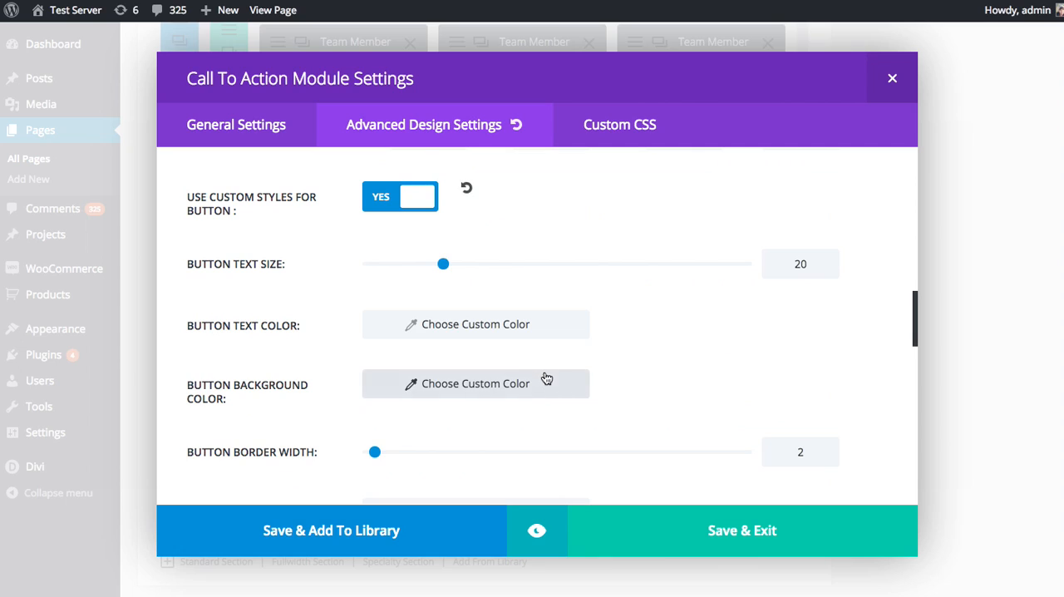
Set the Call To Action button's text color to #fcfcfc and its text size to 30
click(449, 332)
click(450, 332)
drag(400, 395, 372, 363)
click(375, 357)
click(400, 330)
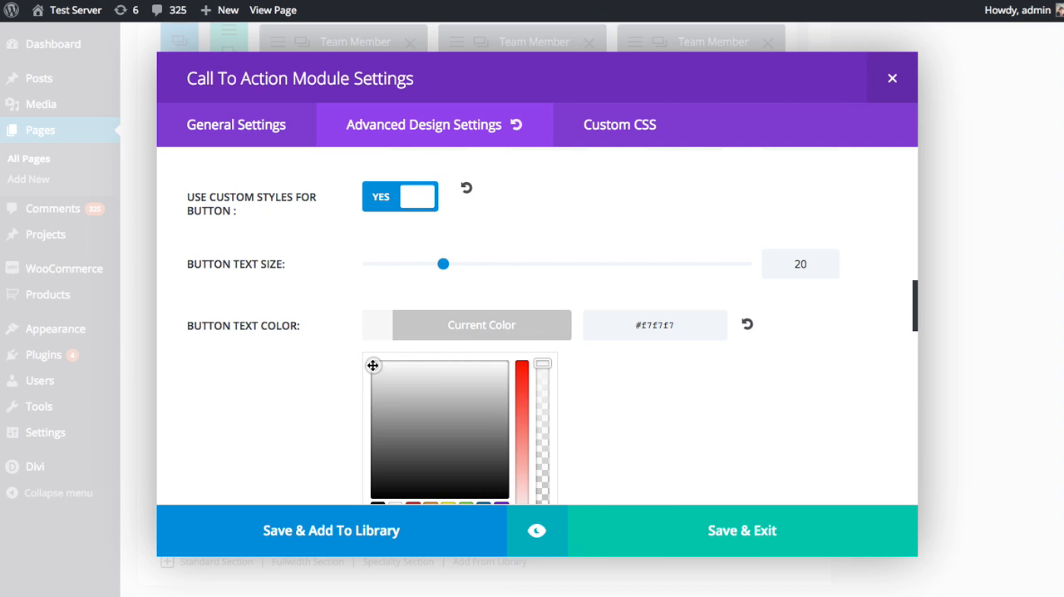
click(454, 325)
drag(443, 263, 481, 265)
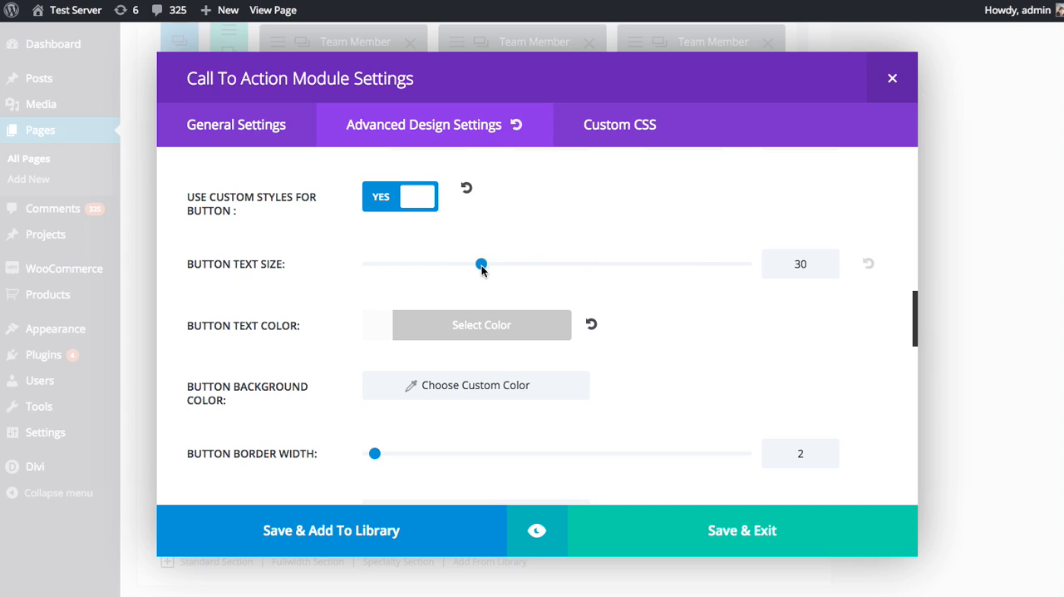
Set the button's background color to the preset green
click(541, 392)
scroll(498, 388, down, 2)
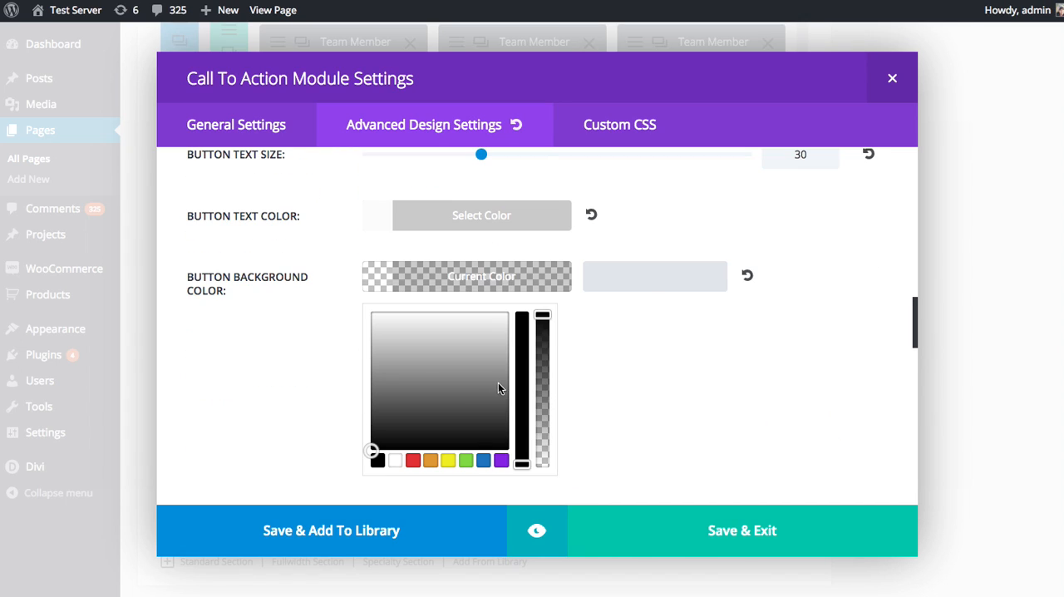
click(465, 459)
click(487, 275)
Set the button's border radius to 0 and preview the Call To Action module
scroll(590, 324, down, 2)
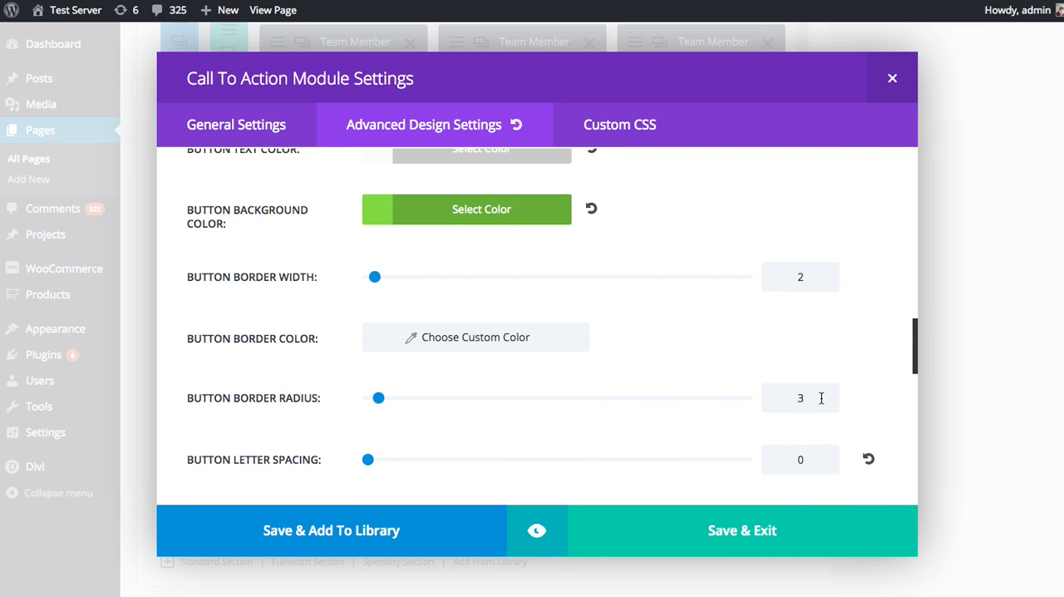
drag(822, 398, 728, 396)
text(0)
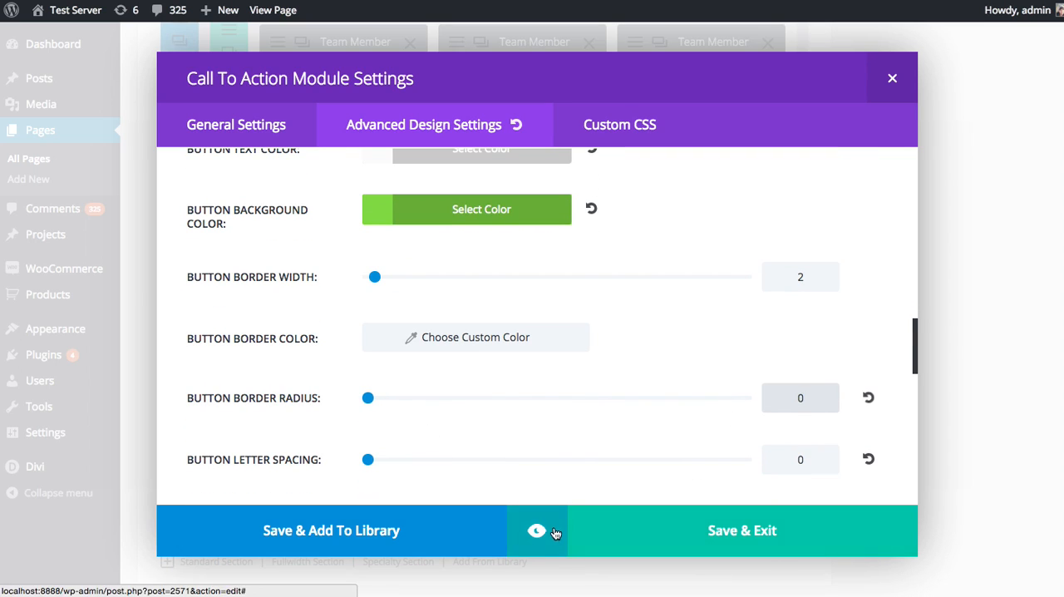
click(536, 530)
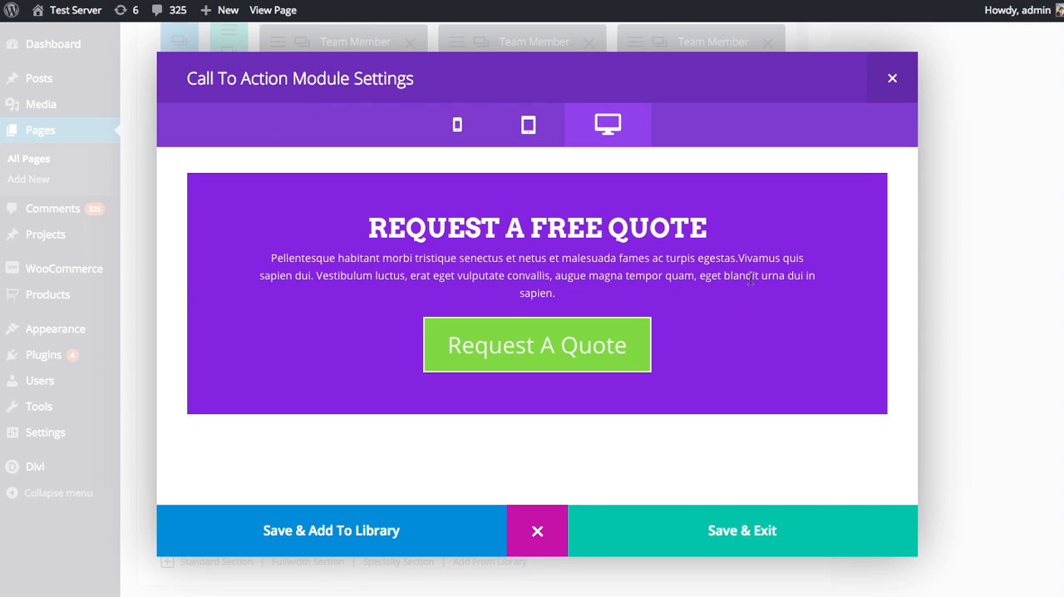